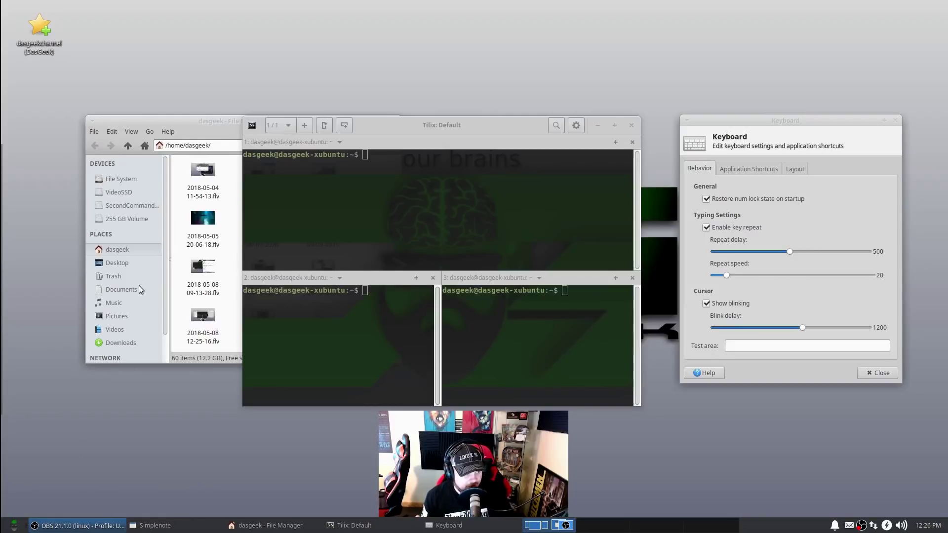
Step: Close the stray Firefox window and enter firefox -ProfileManager in the top Tilix pane
{"action": "mouse_move", "coordinate": [1, 254]}
{"action": "left_click", "coordinate": [10, 167]}
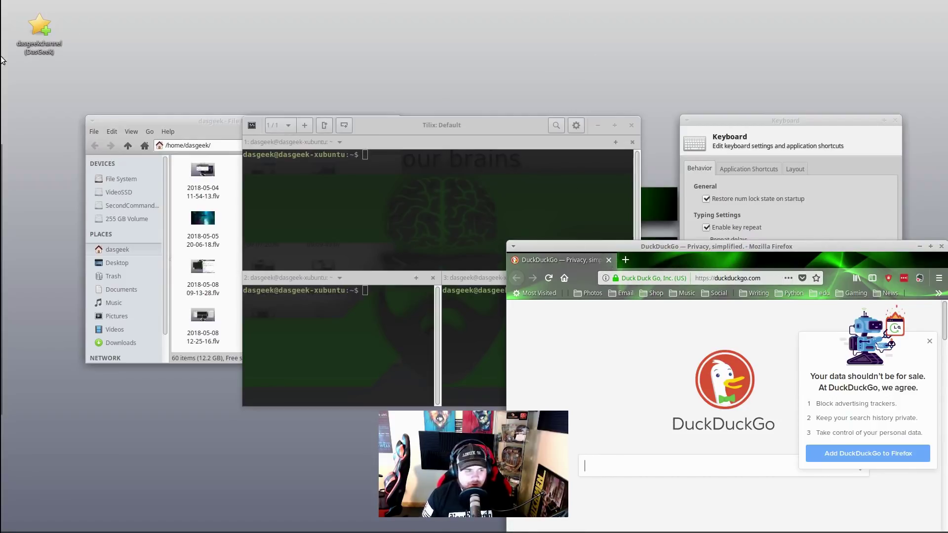
{"action": "left_click", "coordinate": [941, 247]}
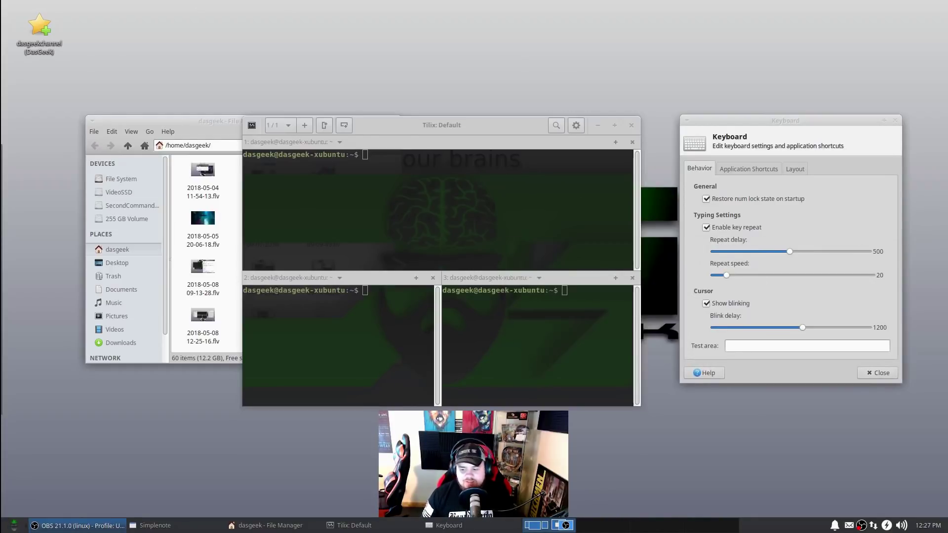
{"action": "left_click", "coordinate": [388, 158]}
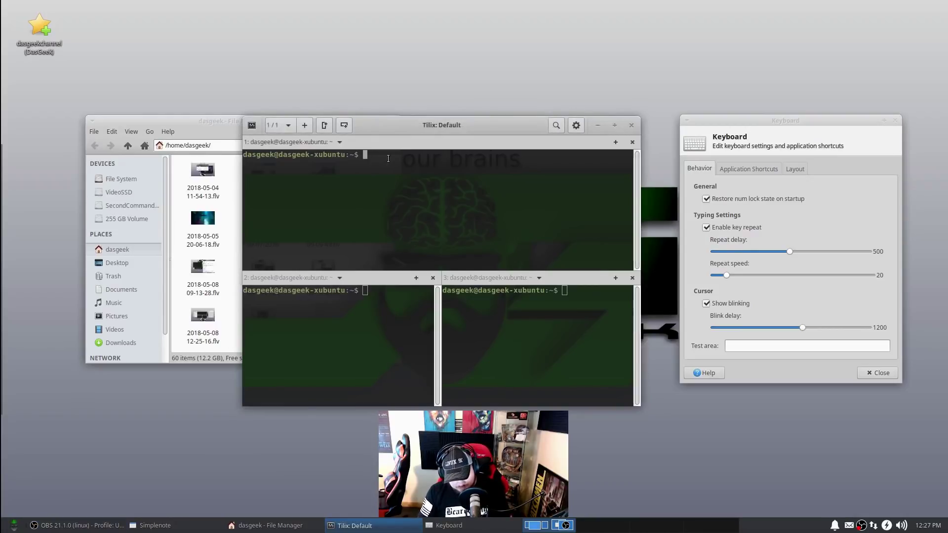
{"action": "type", "text": "firef"}
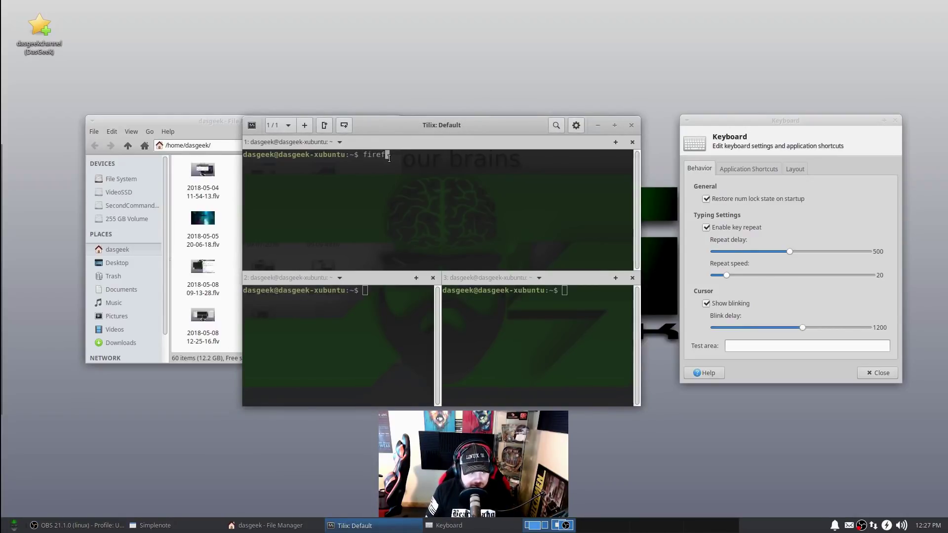
{"action": "type", "text": "ox -Pr"}
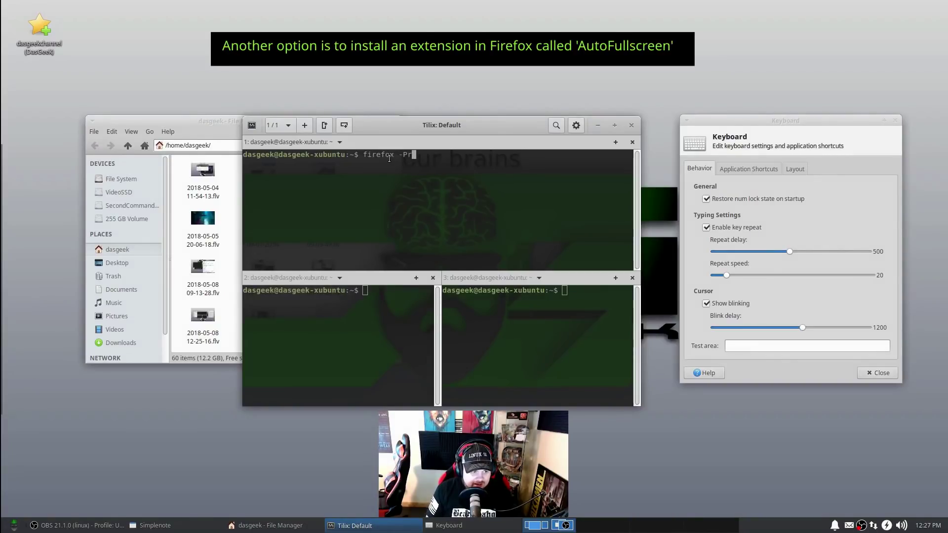
{"action": "type", "text": "ofileManager"}
Step: Start Firefox with the default profile, maximize it, then hide it with Super+D
{"action": "key", "text": "Return"}
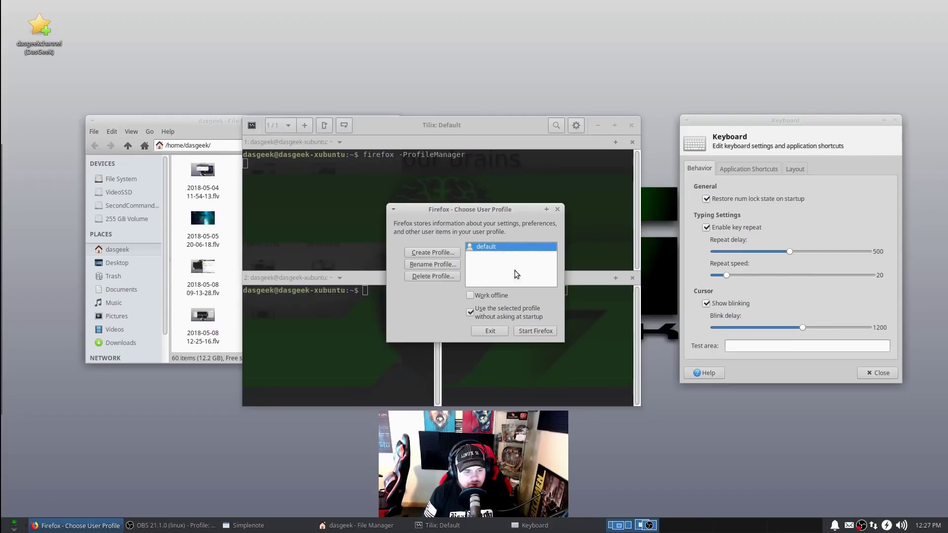
{"action": "left_click", "coordinate": [535, 331]}
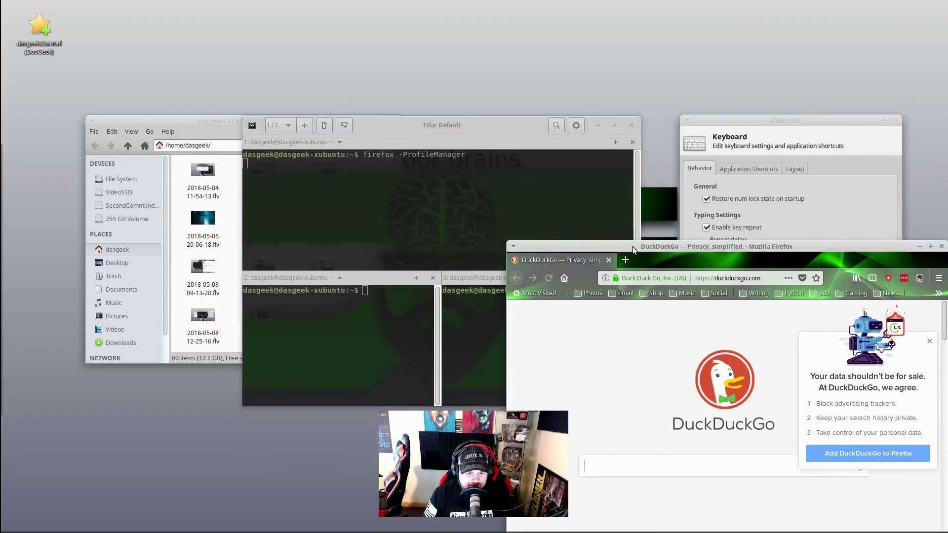
{"action": "left_click_drag", "start_coordinate": [633, 246], "coordinate": [450, 156]}
{"action": "left_click", "coordinate": [746, 156]}
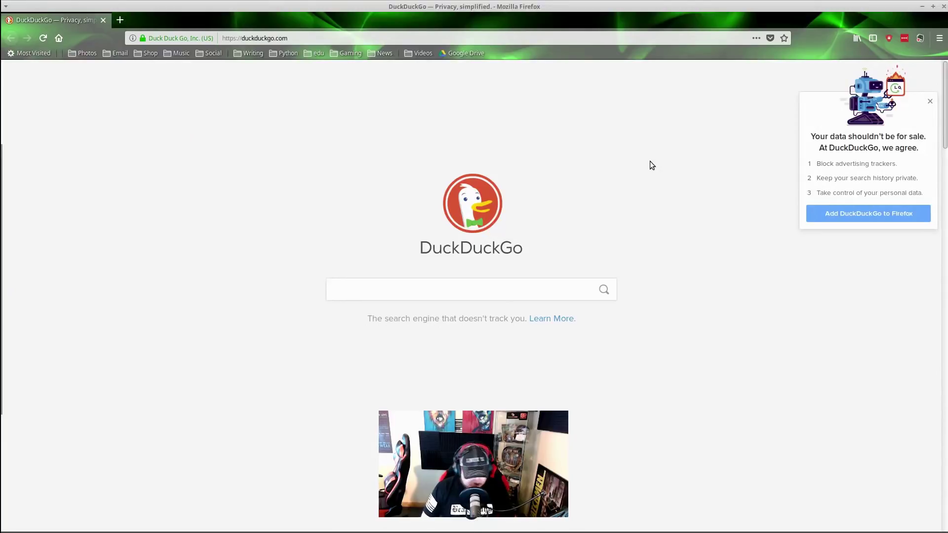
{"action": "key", "text": "super+d"}
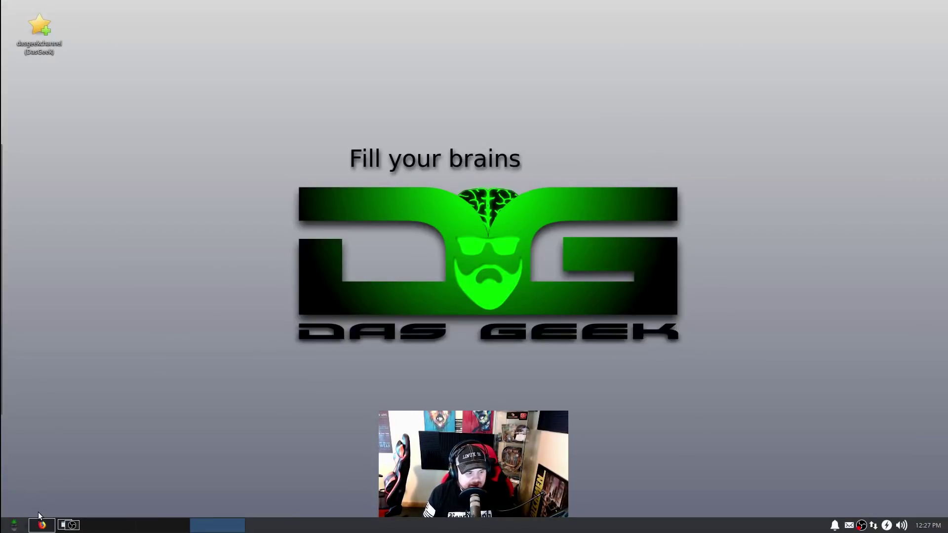
{"action": "mouse_move", "coordinate": [2, 390]}
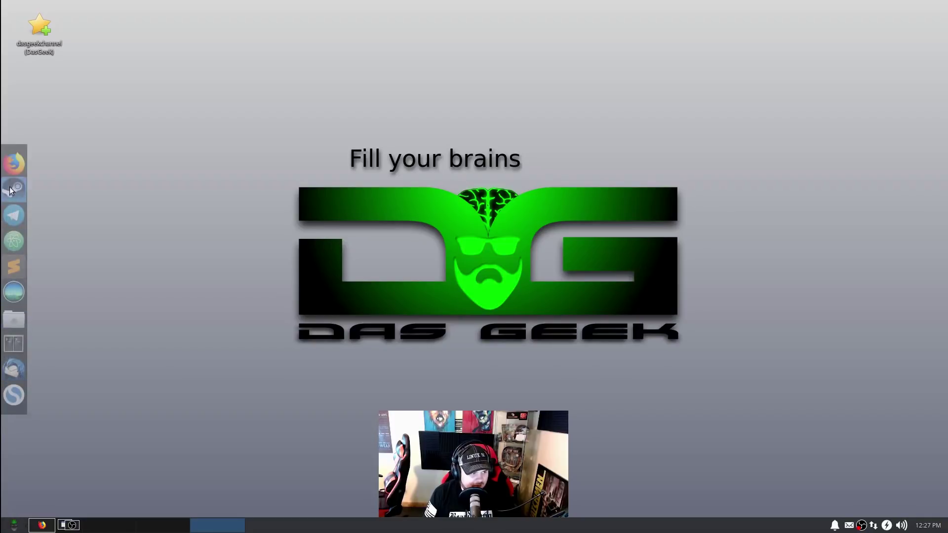
{"action": "left_click", "coordinate": [14, 162]}
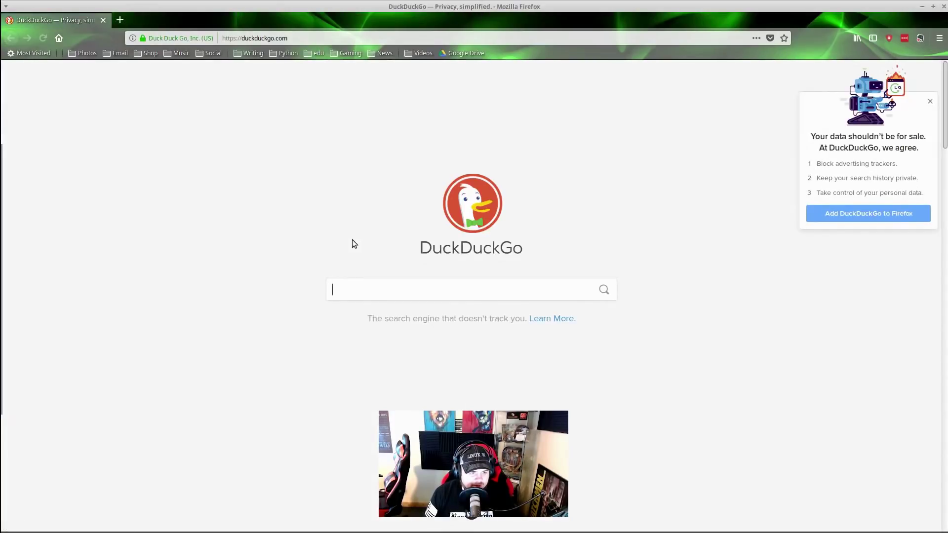
{"action": "left_click", "coordinate": [943, 7]}
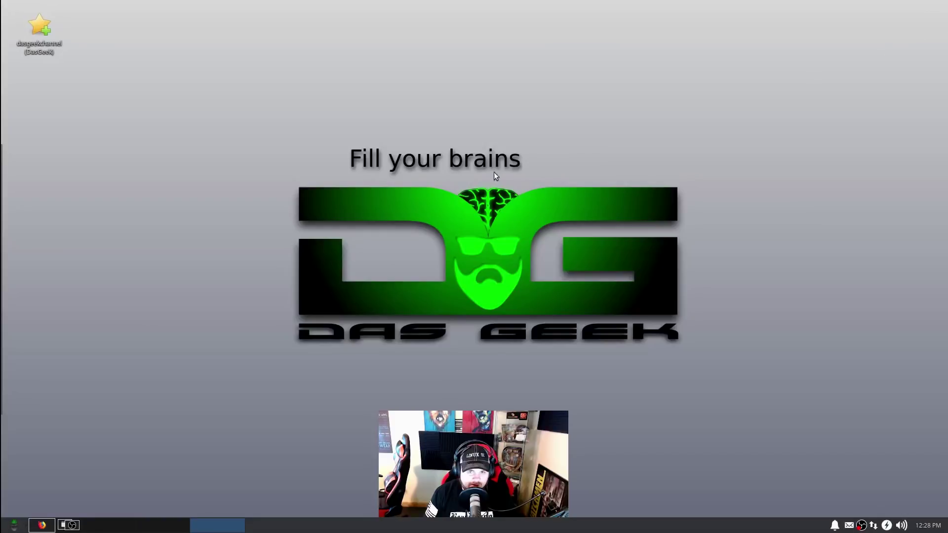
{"action": "mouse_move", "coordinate": [2, 384]}
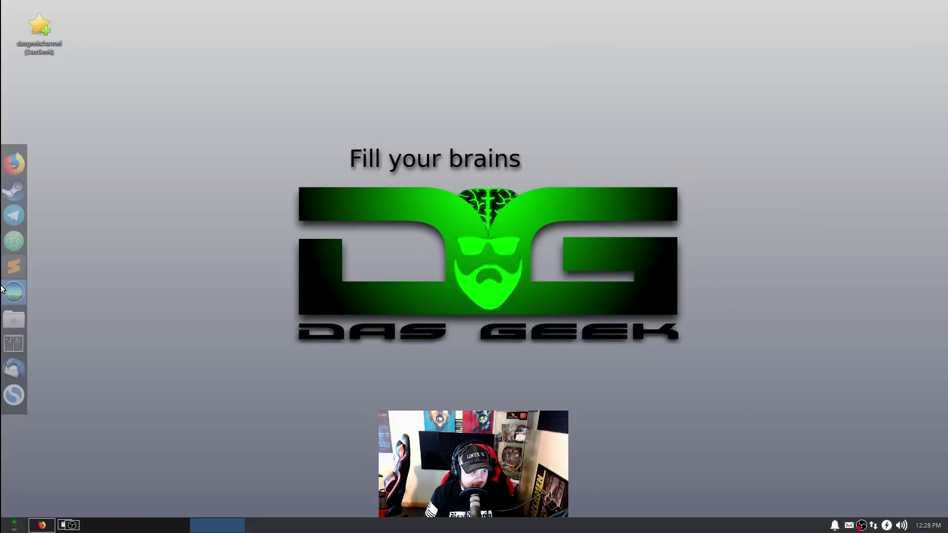
{"action": "left_click", "coordinate": [14, 163]}
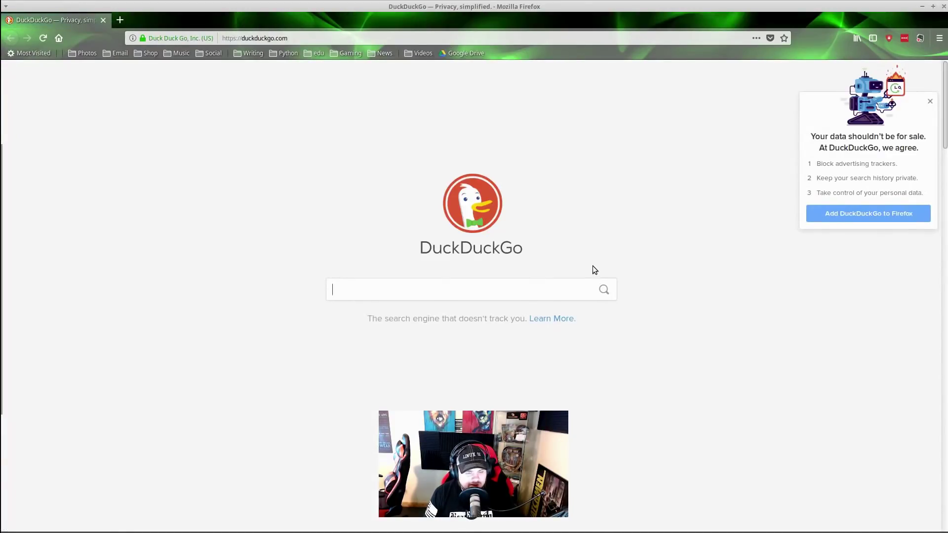
{"action": "left_click", "coordinate": [943, 6]}
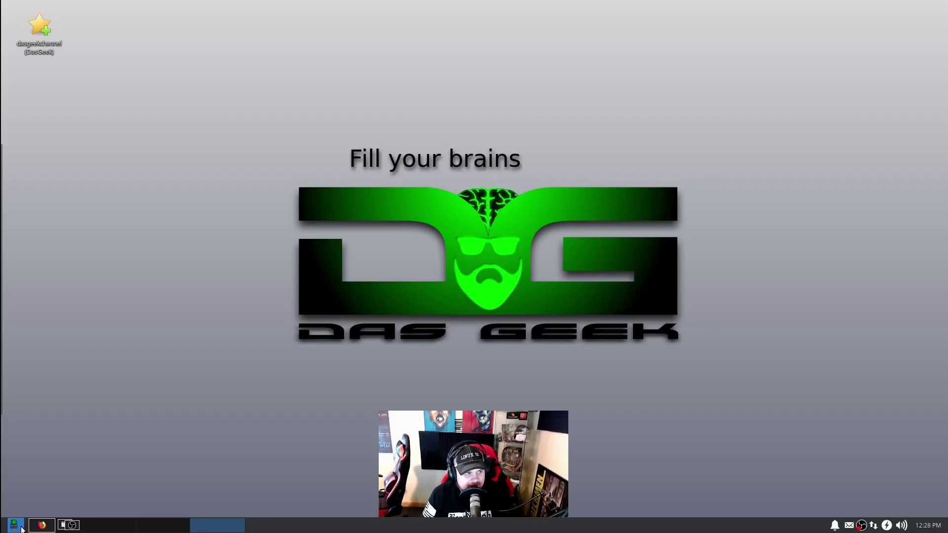
Step: Trash the starred channel desktop launcher and open Panel Preferences from the bottom panel
{"action": "right_click", "coordinate": [46, 40]}
{"action": "left_click", "coordinate": [74, 135]}
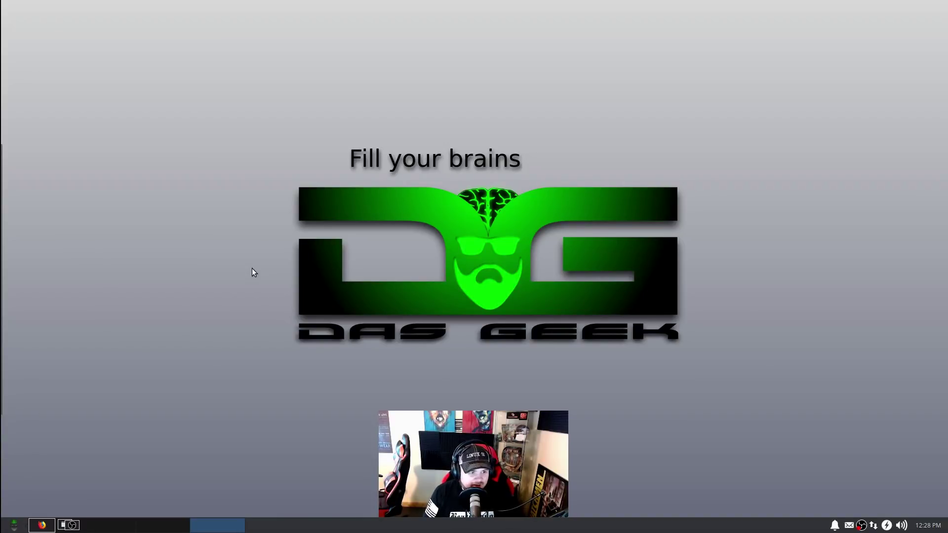
{"action": "mouse_move", "coordinate": [1, 230]}
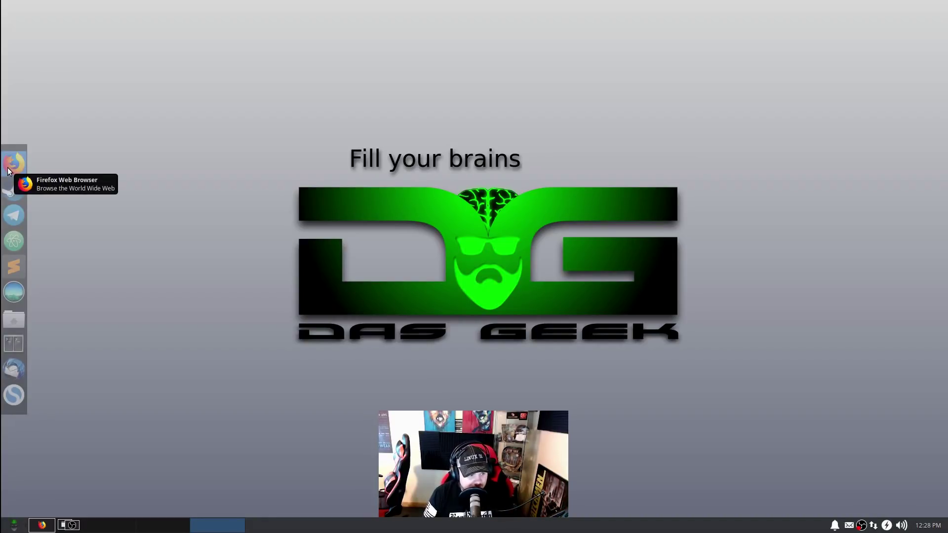
{"action": "right_click", "coordinate": [691, 522]}
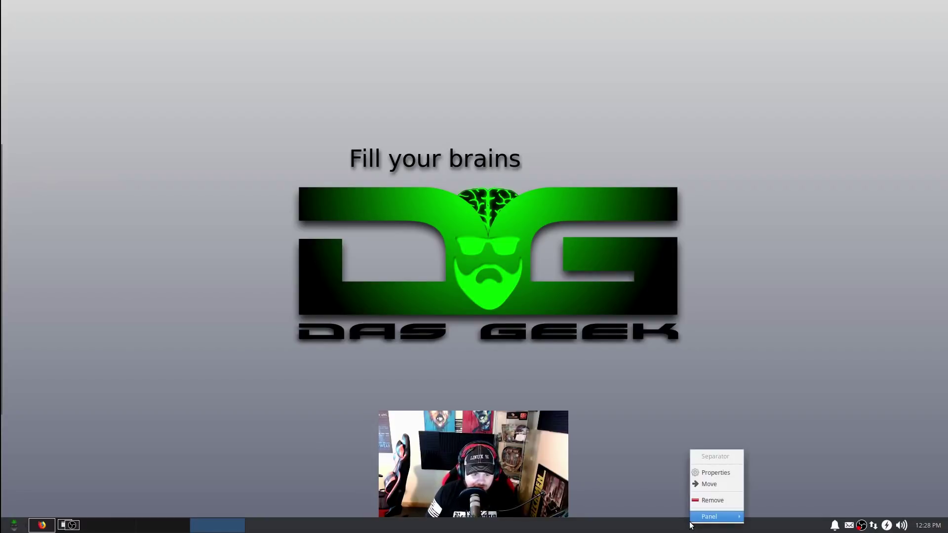
{"action": "mouse_move", "coordinate": [719, 517]}
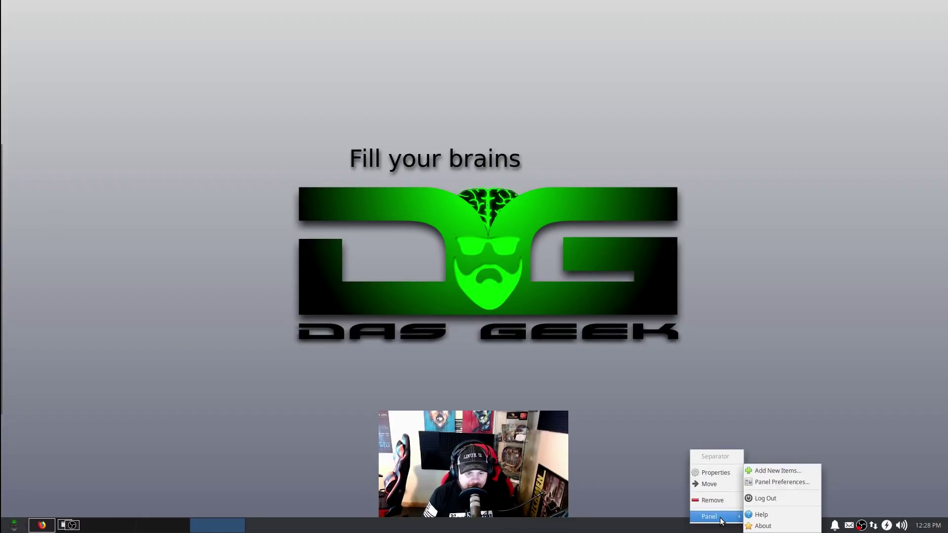
{"action": "left_click", "coordinate": [766, 485]}
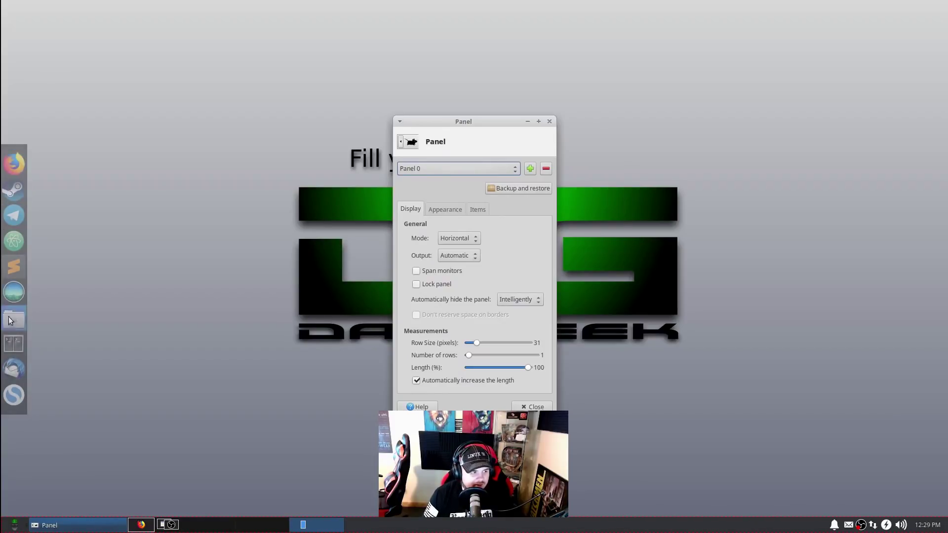
Step: Review Panel 1's display settings, keeping Vertical mode, unlocked, and auto-hide Always
{"action": "left_click", "coordinate": [459, 161]}
{"action": "left_click", "coordinate": [444, 180]}
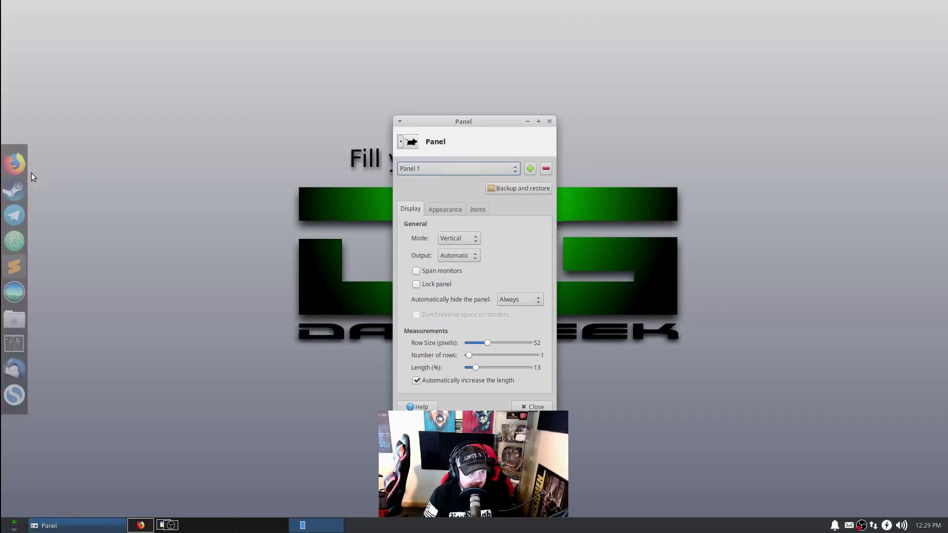
{"action": "left_click", "coordinate": [453, 242]}
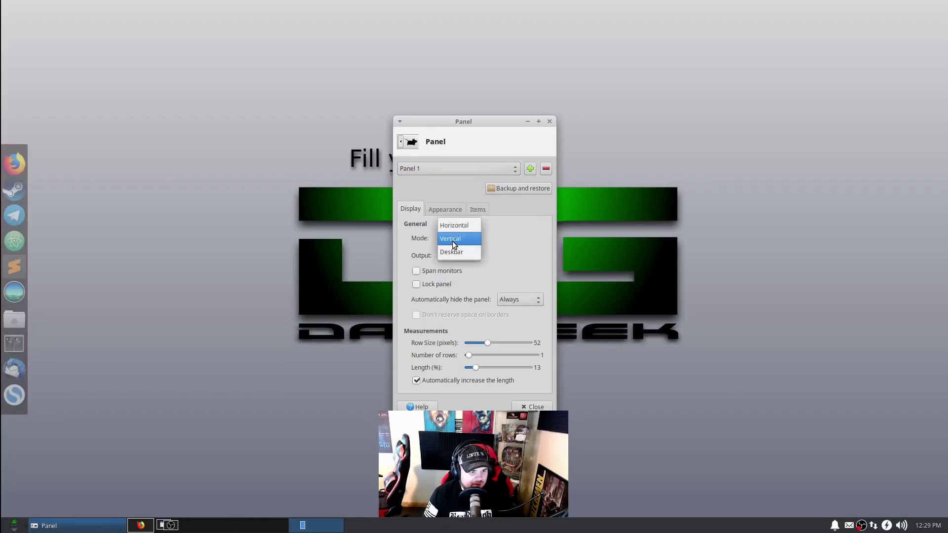
{"action": "left_click", "coordinate": [449, 239]}
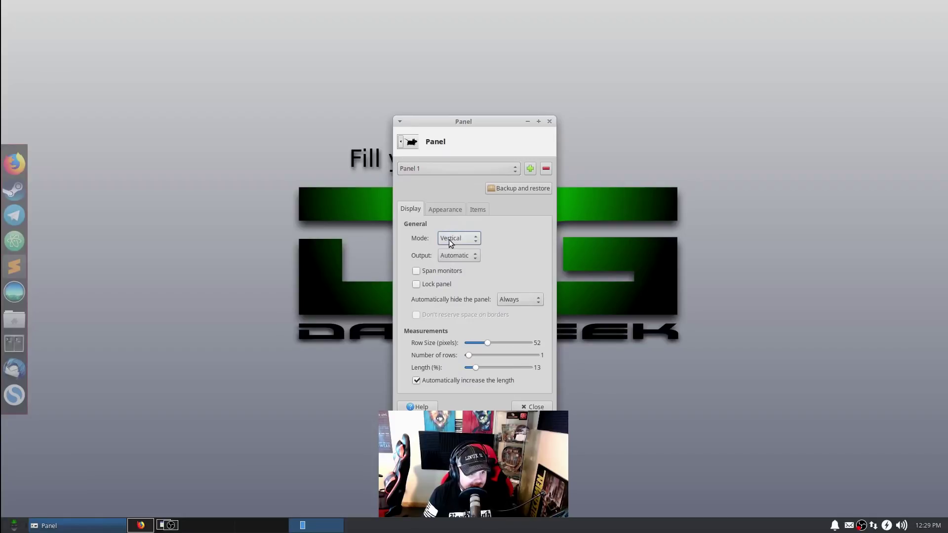
{"action": "left_click", "coordinate": [437, 285]}
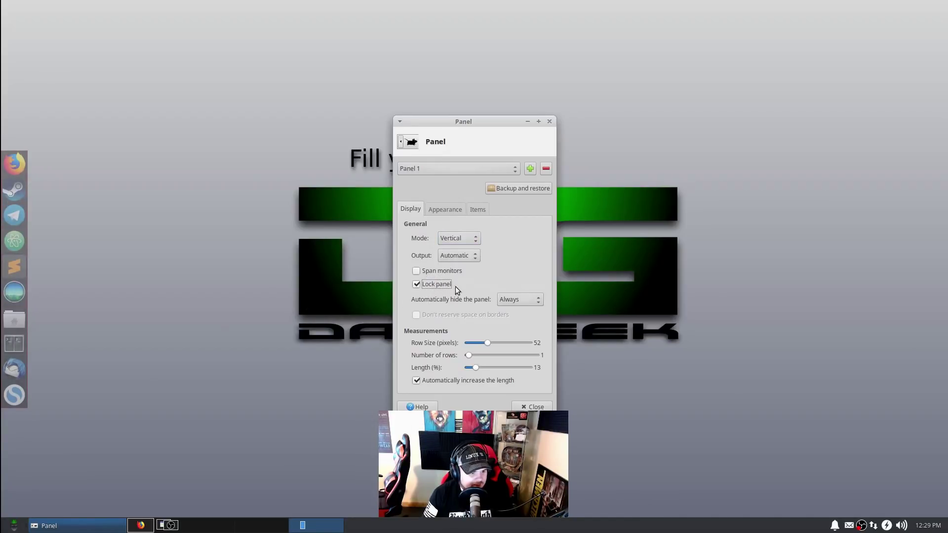
{"action": "left_click", "coordinate": [435, 286]}
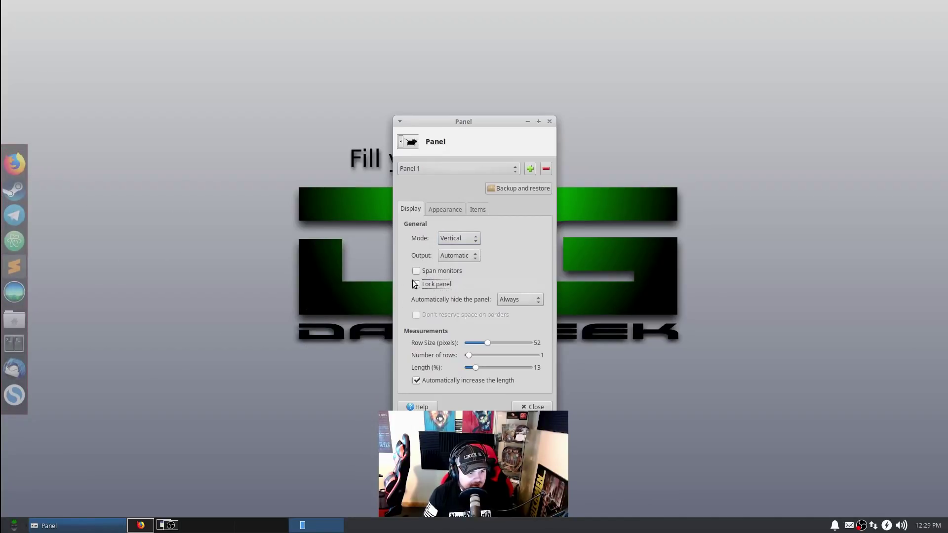
{"action": "left_click", "coordinate": [507, 305]}
{"action": "left_click", "coordinate": [507, 303]}
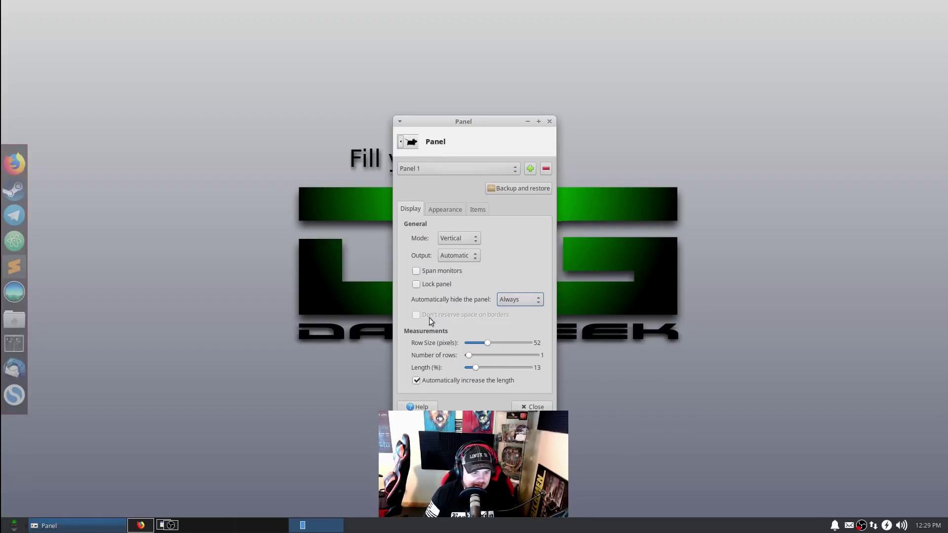
Step: Look over Panel 1's Appearance and Items tabs, then close the preferences
{"action": "left_click", "coordinate": [448, 210]}
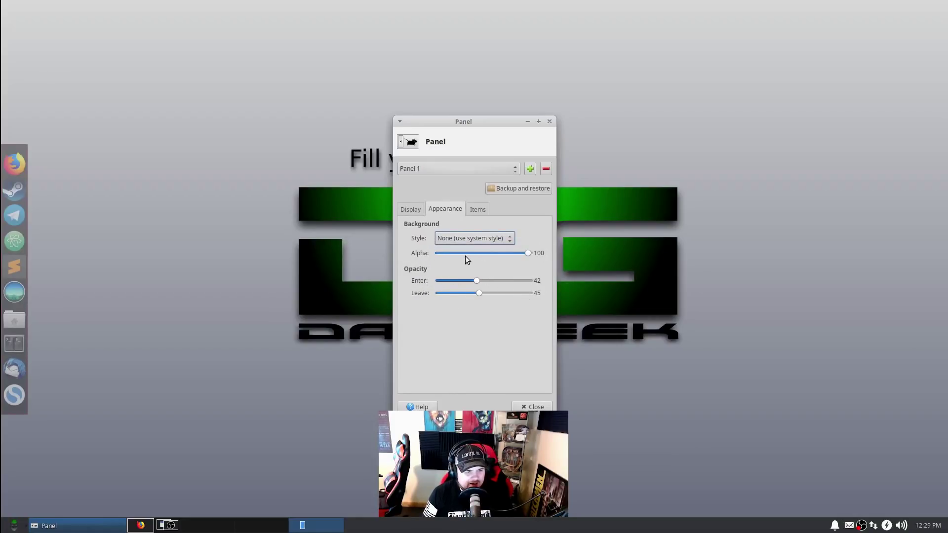
{"action": "left_click", "coordinate": [484, 210]}
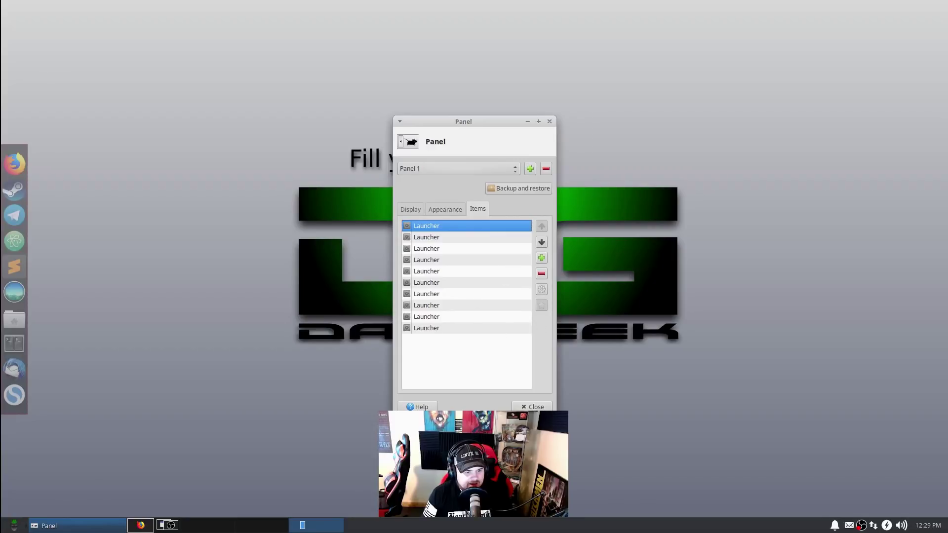
{"action": "left_click", "coordinate": [532, 407]}
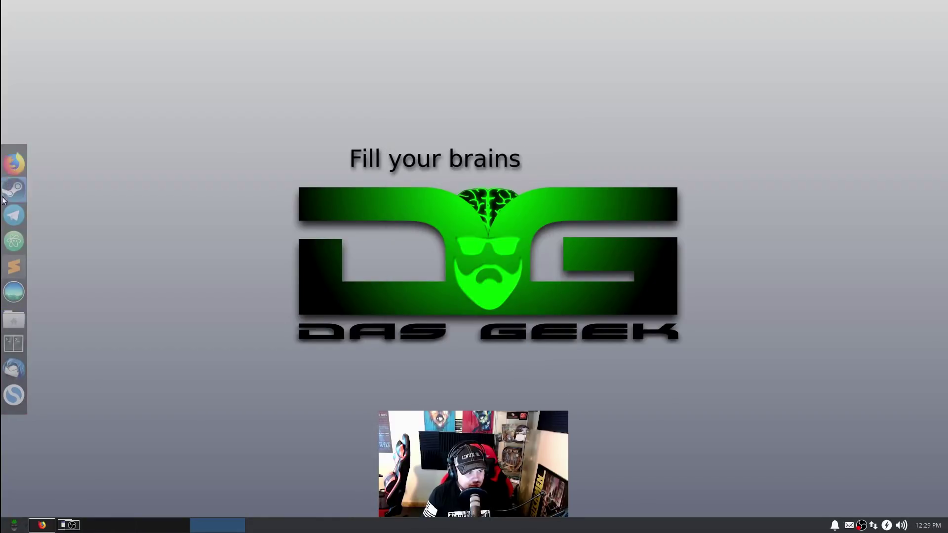
Step: Drag Hollow Knight from the Whisker Menu's Games category onto the left dock
{"action": "left_click", "coordinate": [14, 524]}
{"action": "left_click", "coordinate": [35, 397]}
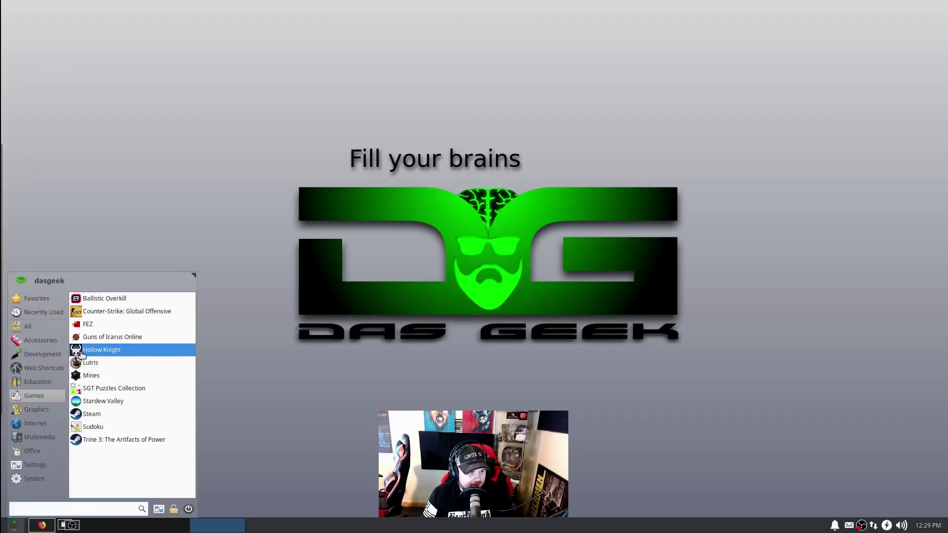
{"action": "left_click_drag", "start_coordinate": [78, 354], "coordinate": [99, 353]}
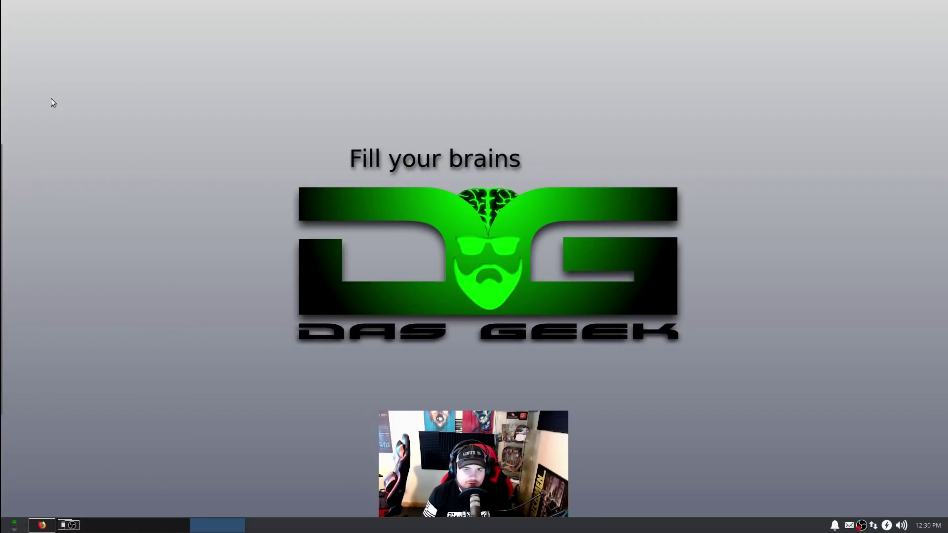
{"action": "mouse_move", "coordinate": [1, 253]}
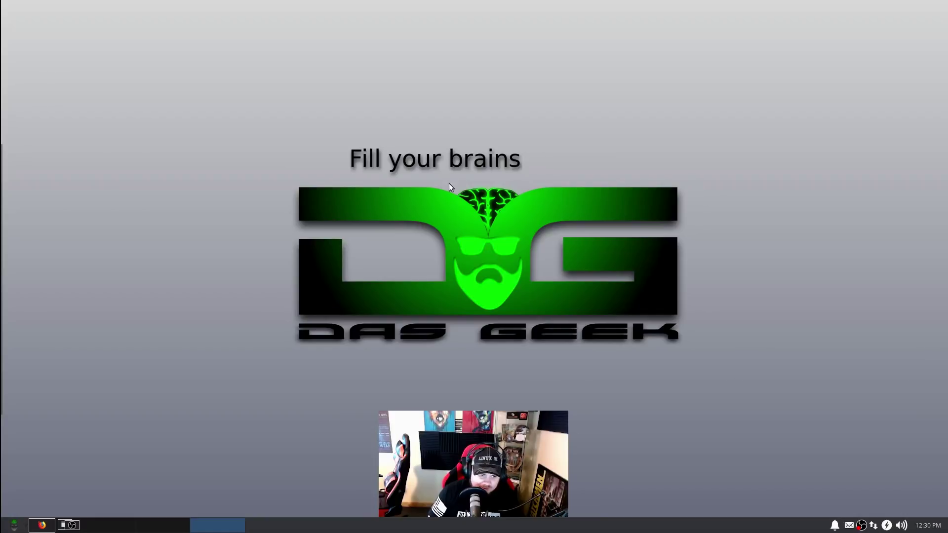
Step: Close Firefox, toggle Tilix with F12, and move its window up and right
{"action": "left_click", "coordinate": [42, 525]}
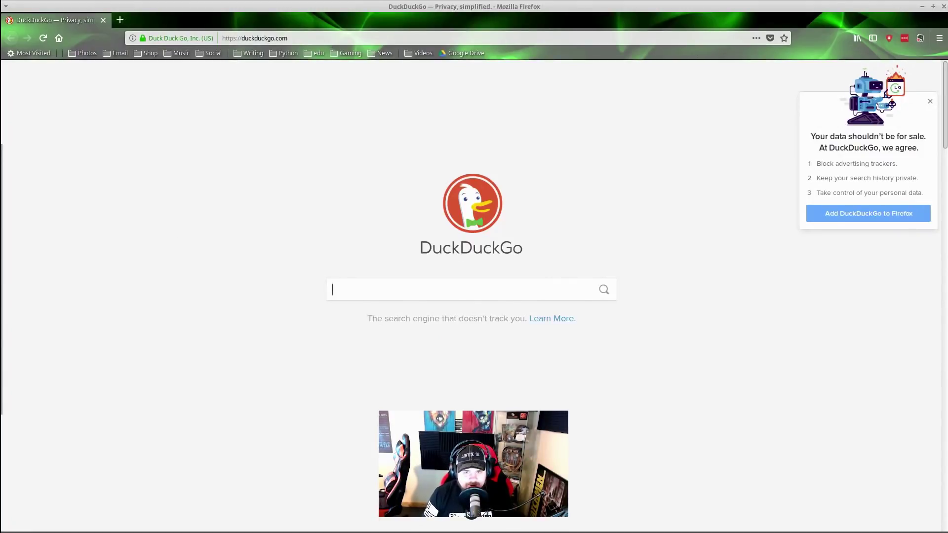
{"action": "left_click", "coordinate": [944, 6]}
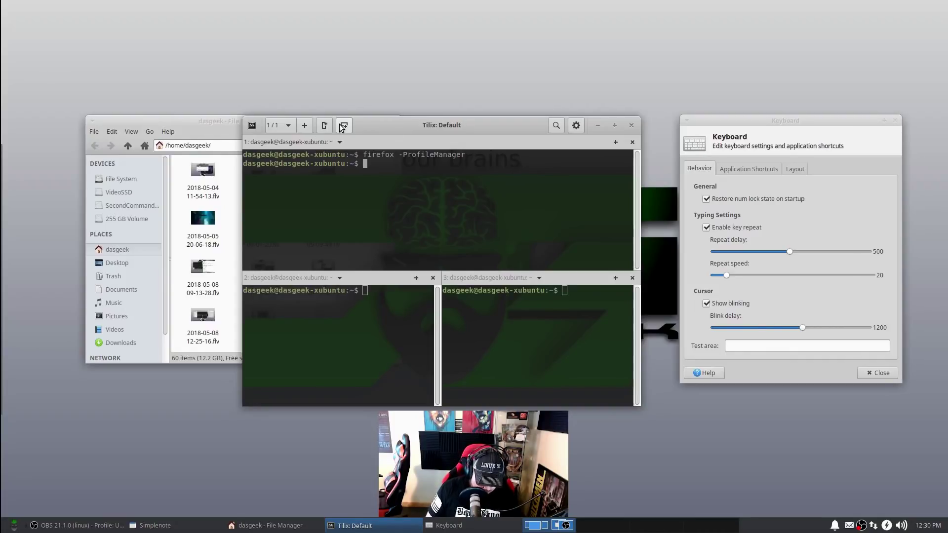
{"action": "key", "text": "F12"}
{"action": "key", "text": "F12"}
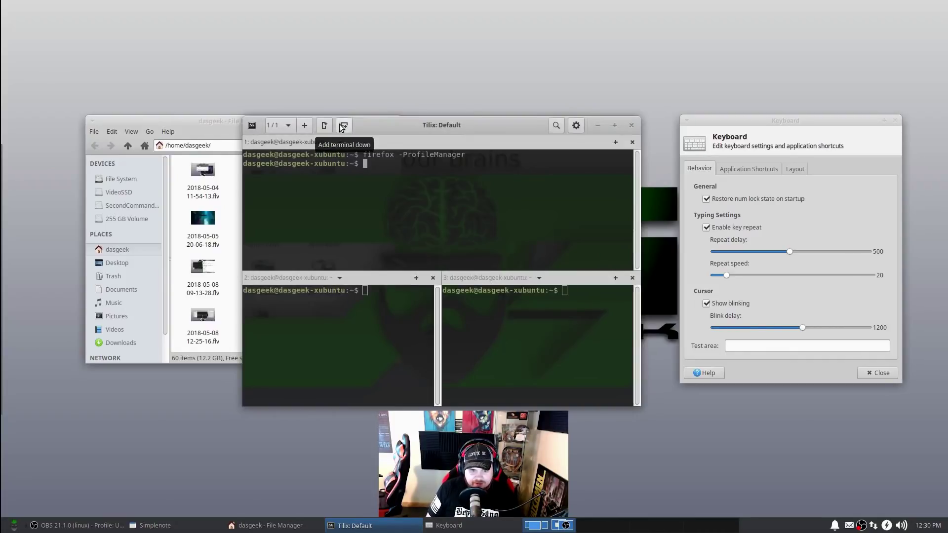
{"action": "key", "text": "F12"}
{"action": "key", "text": "F12"}
{"action": "key", "text": "F12"}
{"action": "key", "text": "F12"}
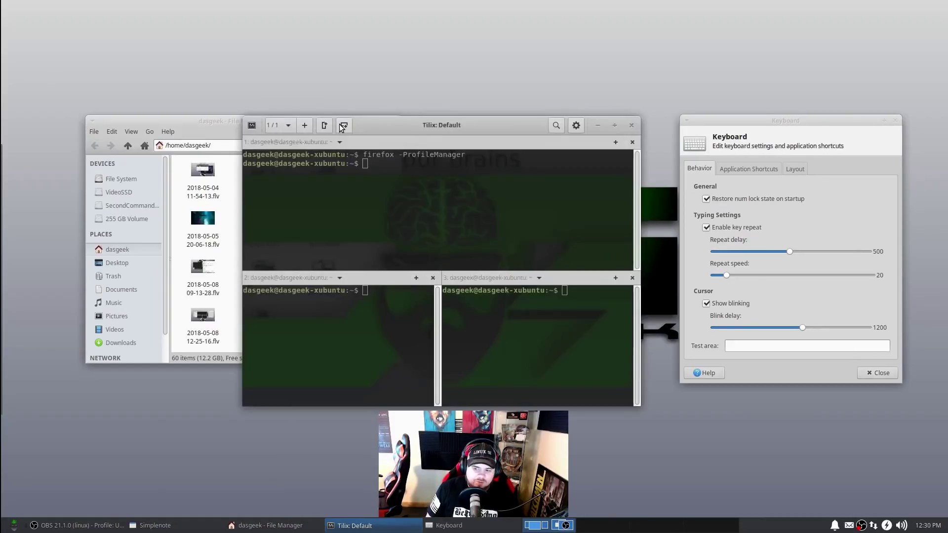
{"action": "key", "text": "F12"}
{"action": "key", "text": "F12"}
{"action": "key", "text": "F12"}
{"action": "key", "text": "F12"}
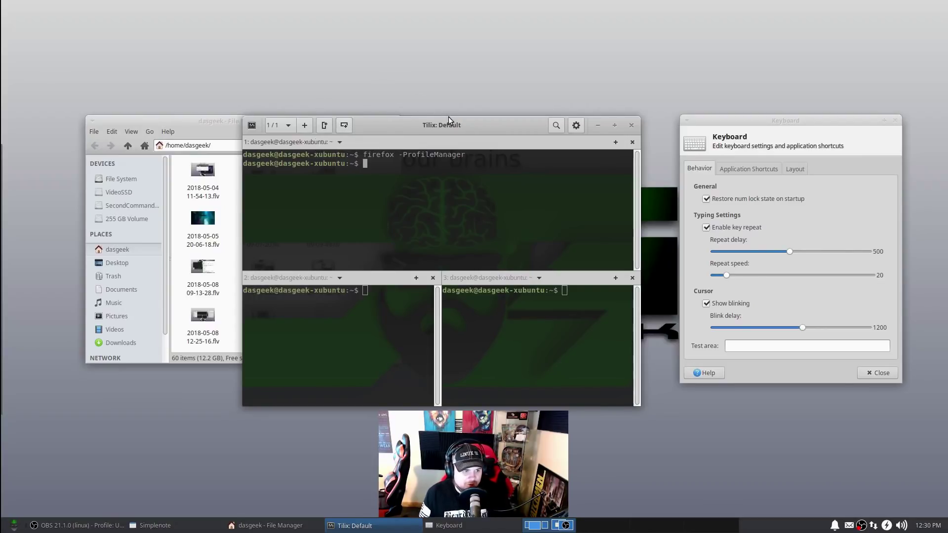
{"action": "left_click_drag", "start_coordinate": [452, 127], "coordinate": [475, 86]}
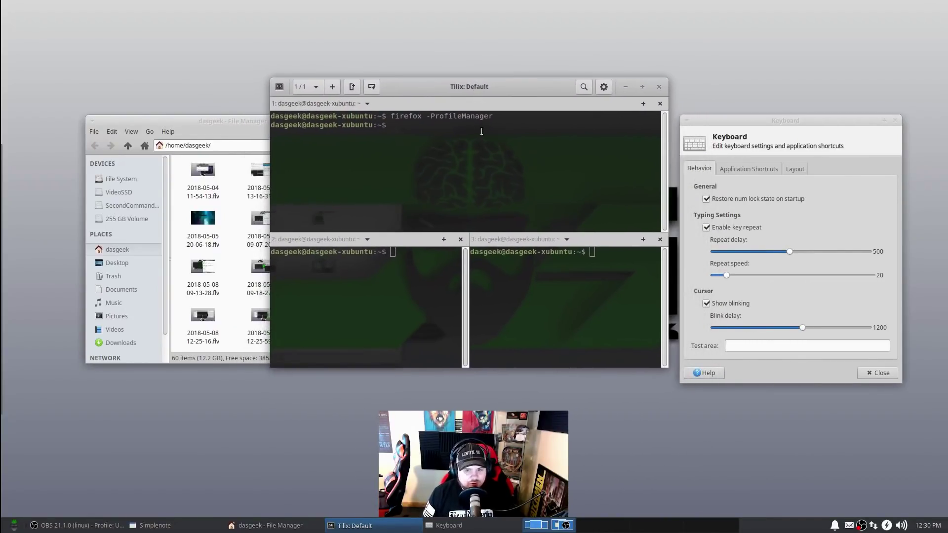
Step: Open Firefox from the dock and load dasgeekcommunity.com
{"action": "mouse_move", "coordinate": [3, 242]}
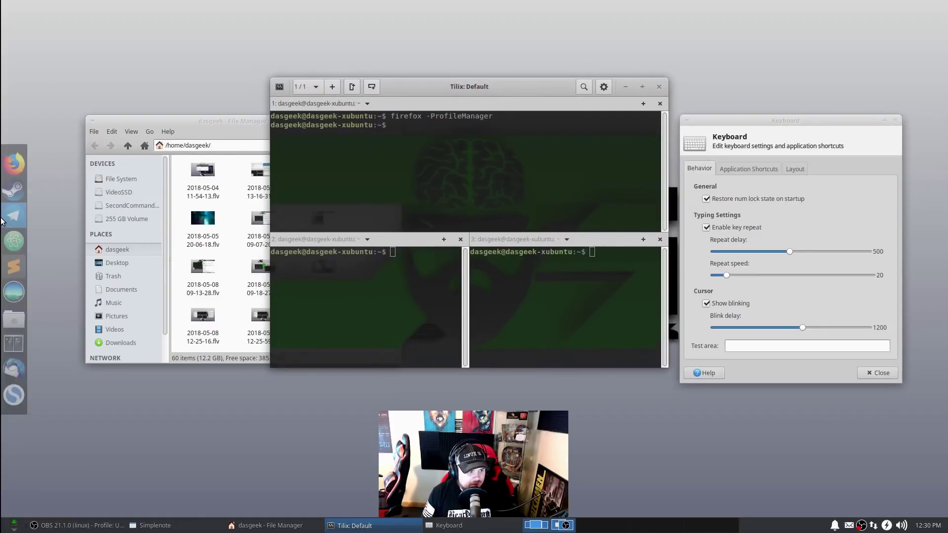
{"action": "left_click", "coordinate": [13, 163]}
{"action": "left_click_drag", "start_coordinate": [216, 10], "coordinate": [403, 115]}
{"action": "left_click", "coordinate": [428, 143]}
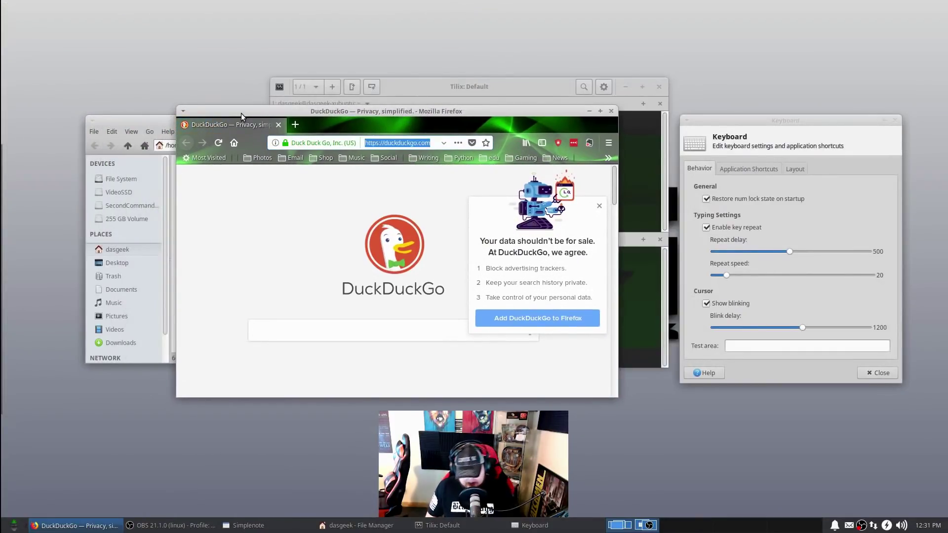
{"action": "type", "text": "dasg"}
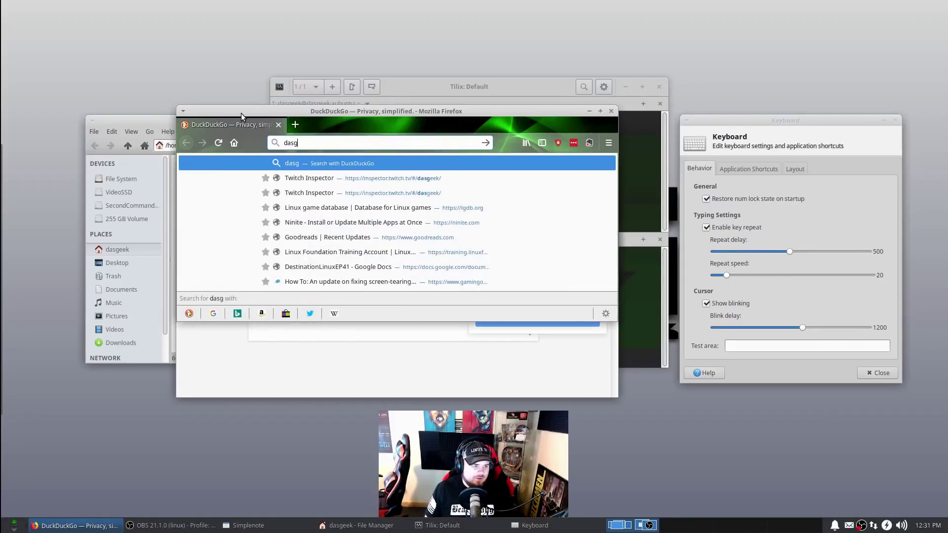
{"action": "type", "text": "eekcommunity."}
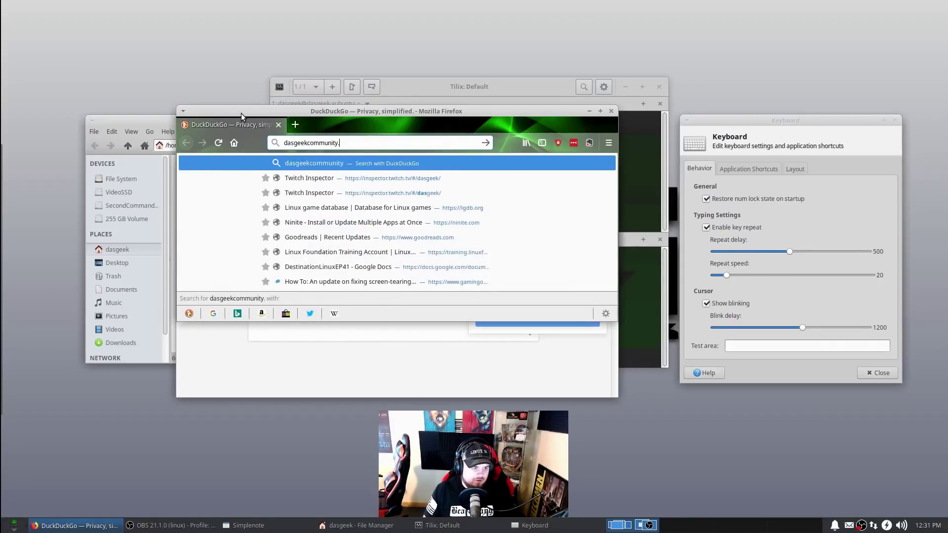
{"action": "type", "text": "com"}
{"action": "key", "text": "Return"}
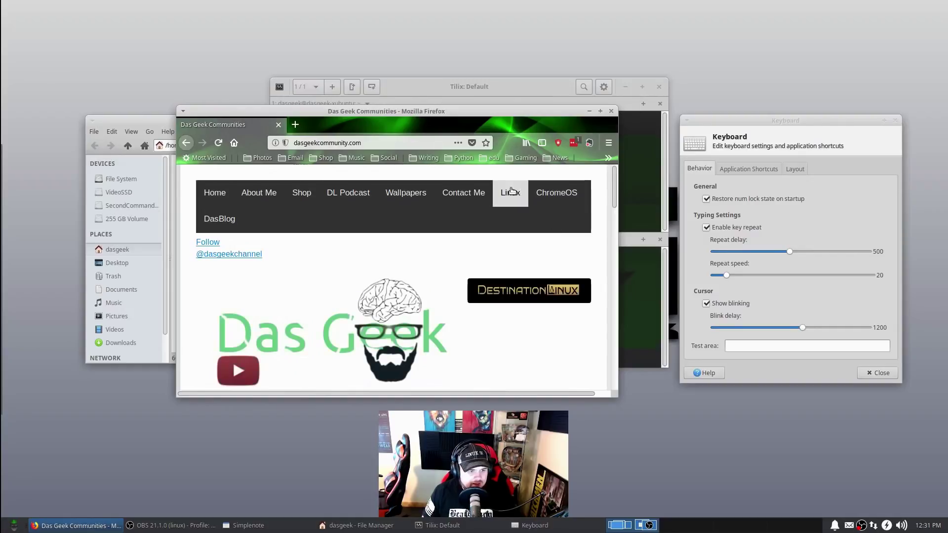
Step: Follow the Linux page's Github Selectable Bash Script Installer link and maximize Firefox
{"action": "left_click", "coordinate": [511, 192]}
{"action": "scroll", "coordinate": [377, 316], "scroll_direction": "down", "scroll_amount": 10}
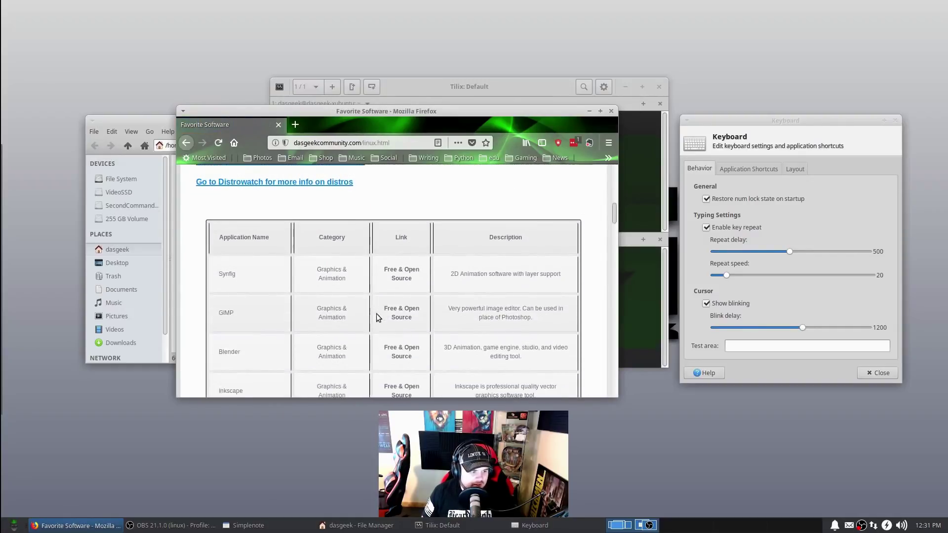
{"action": "scroll", "coordinate": [375, 312], "scroll_direction": "up", "scroll_amount": 10}
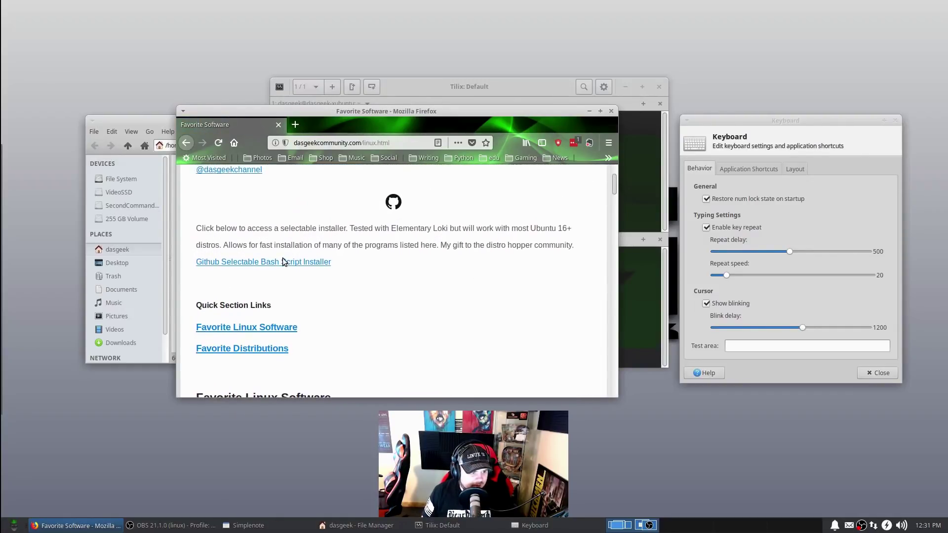
{"action": "left_click", "coordinate": [326, 262]}
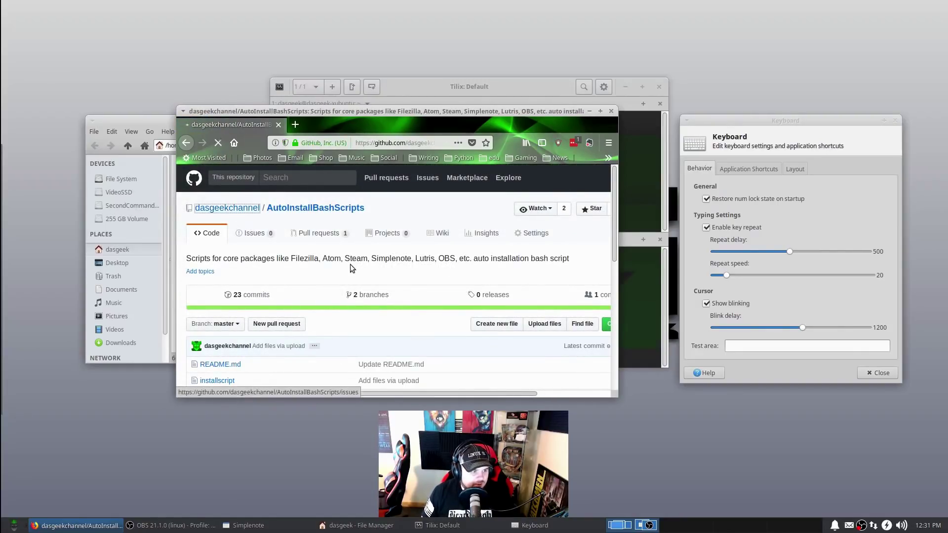
{"action": "scroll", "coordinate": [342, 253], "scroll_direction": "down", "scroll_amount": 4}
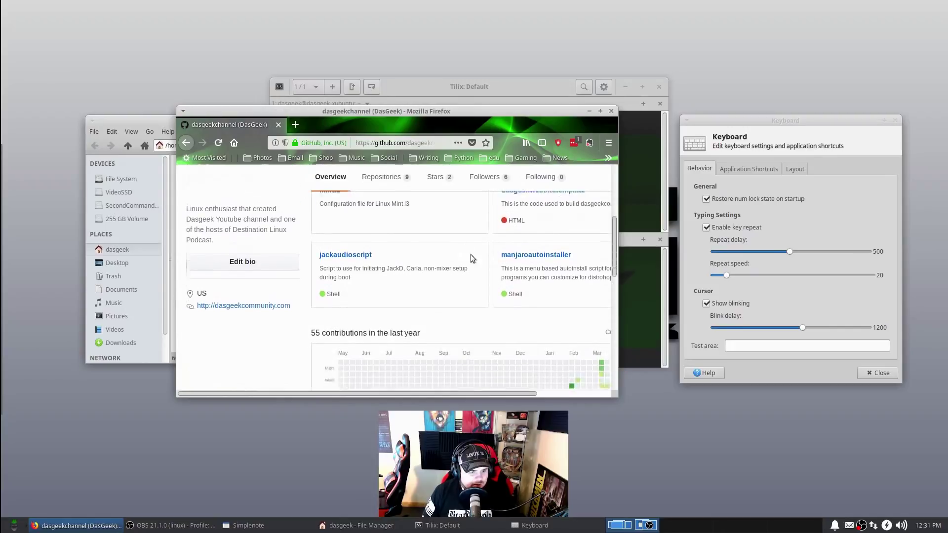
{"action": "scroll", "coordinate": [486, 261], "scroll_direction": "down", "scroll_amount": 4}
{"action": "scroll", "coordinate": [488, 265], "scroll_direction": "up", "scroll_amount": 5}
{"action": "scroll", "coordinate": [484, 279], "scroll_direction": "down", "scroll_amount": 5}
{"action": "scroll", "coordinate": [476, 291], "scroll_direction": "down", "scroll_amount": 5}
{"action": "scroll", "coordinate": [464, 282], "scroll_direction": "up", "scroll_amount": 3}
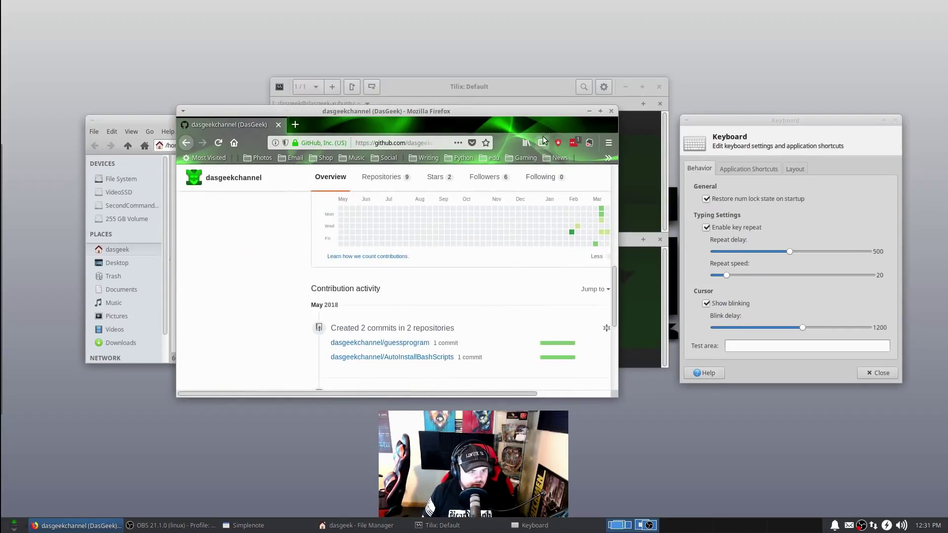
{"action": "left_click", "coordinate": [598, 110]}
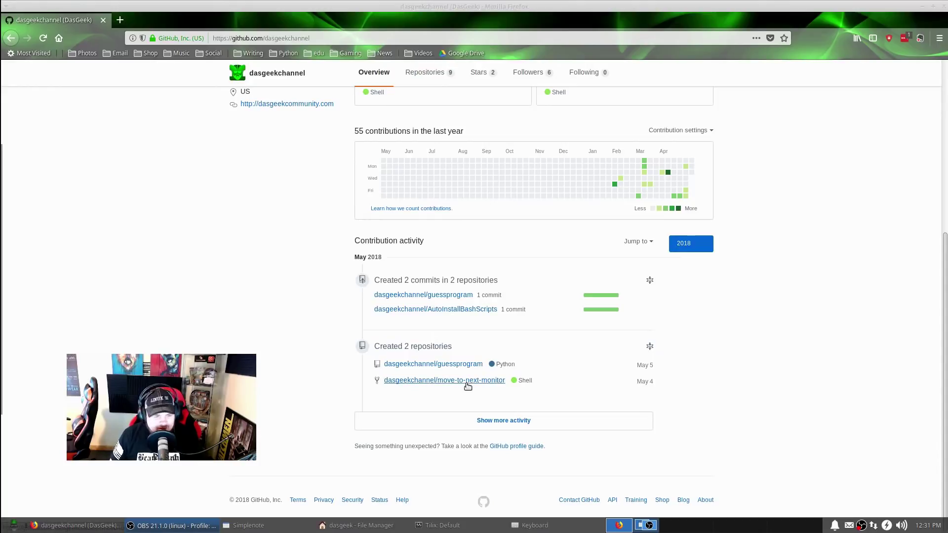
Step: Open the move-to-next-monitor repository, read the script's source, and check Clone or download
{"action": "left_click", "coordinate": [467, 381]}
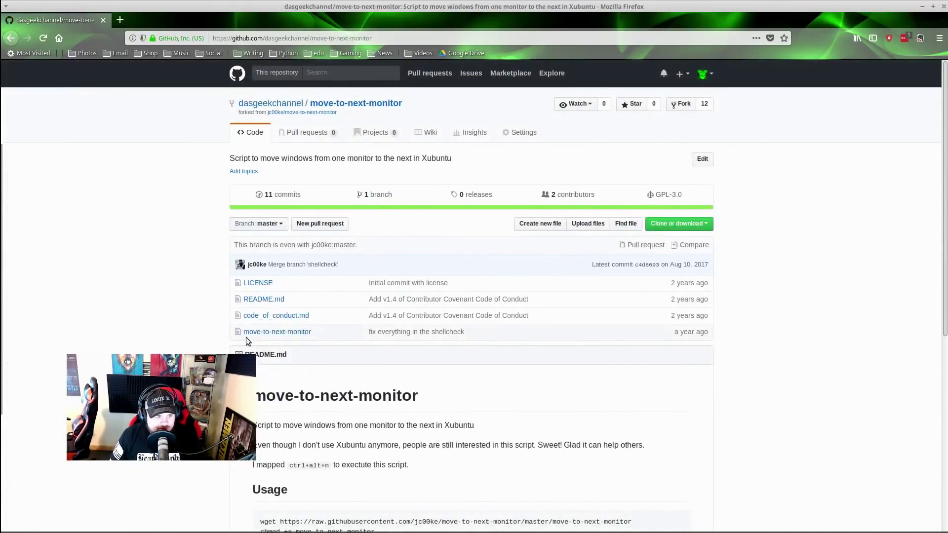
{"action": "left_click", "coordinate": [272, 334]}
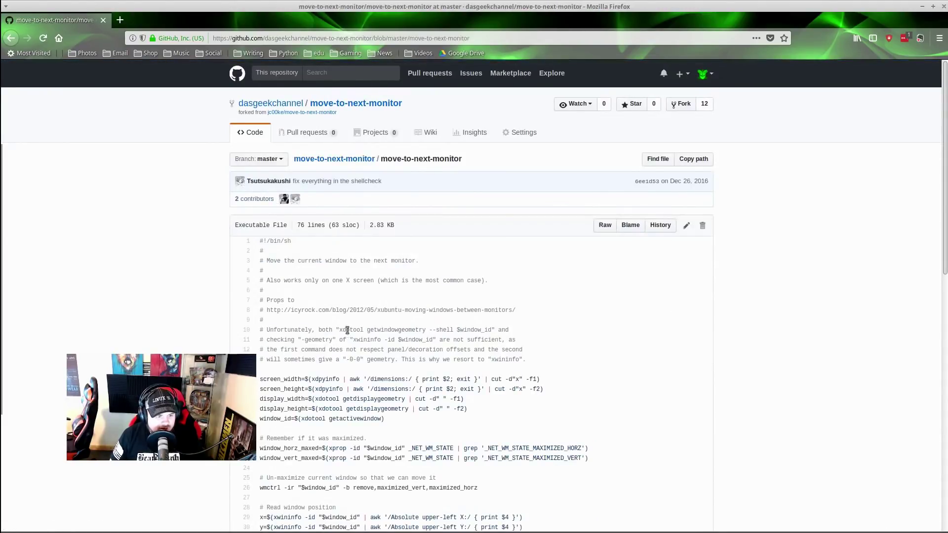
{"action": "scroll", "coordinate": [345, 329], "scroll_direction": "down", "scroll_amount": 4}
{"action": "scroll", "coordinate": [575, 444], "scroll_direction": "up", "scroll_amount": 4}
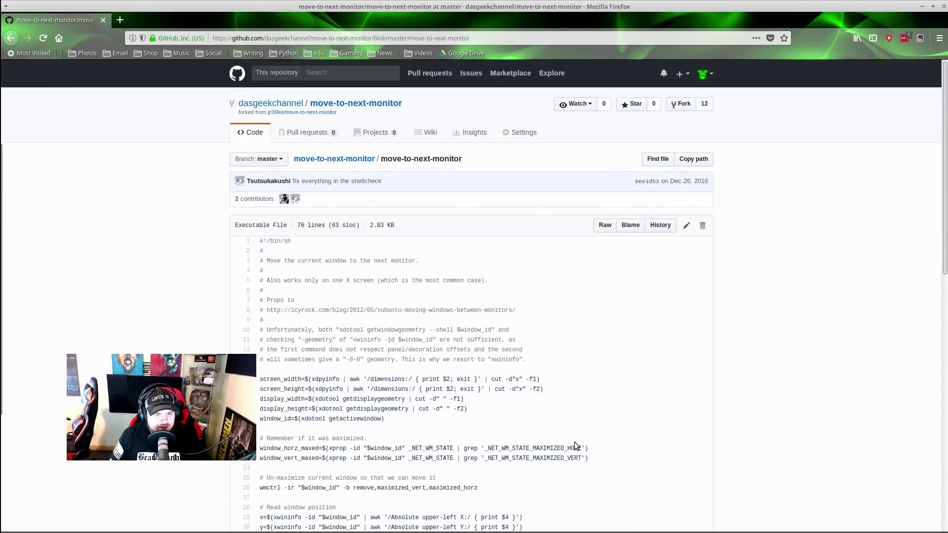
{"action": "left_click", "coordinate": [8, 41]}
{"action": "left_click", "coordinate": [681, 223]}
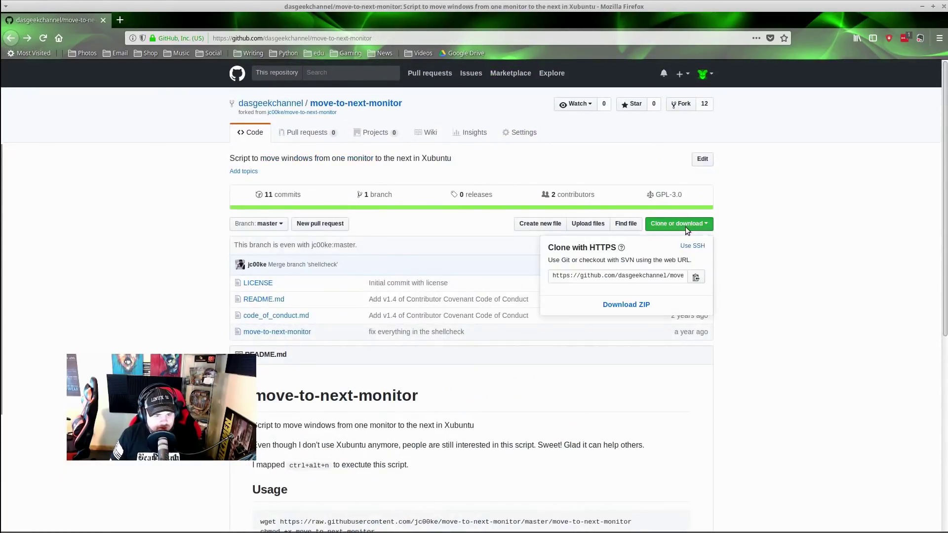
{"action": "left_click", "coordinate": [150, 241]}
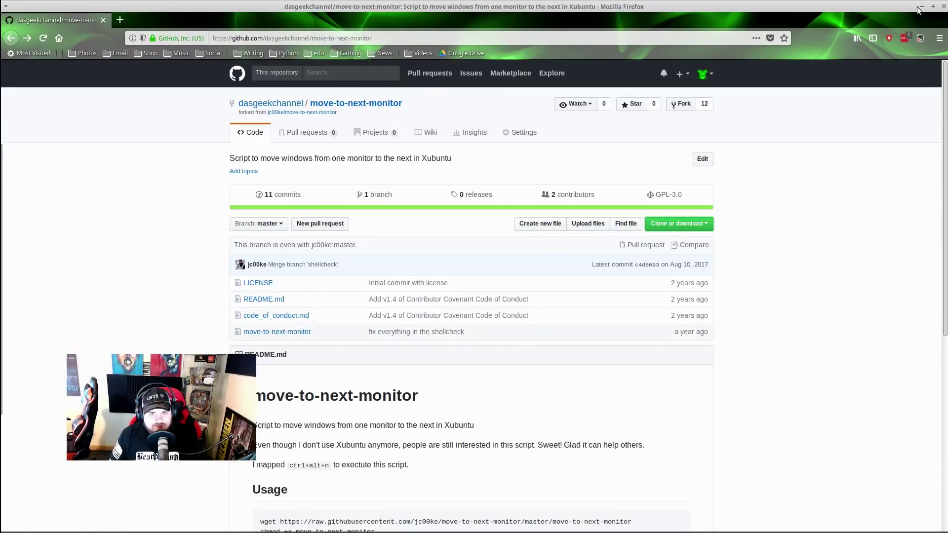
Step: Close Firefox and inspect the move-to-next-monitor script's Permissions tab in Thunar Properties
{"action": "left_click", "coordinate": [944, 5]}
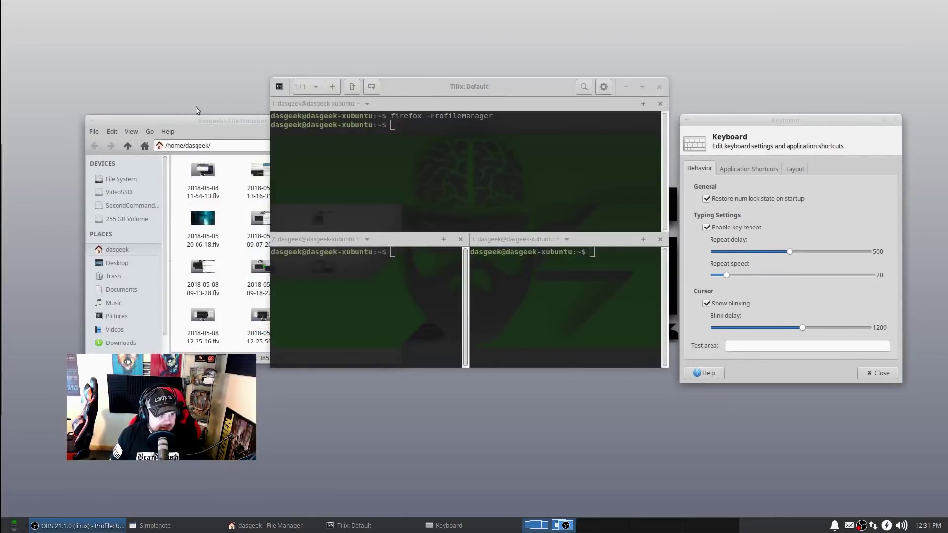
{"action": "left_click", "coordinate": [202, 139]}
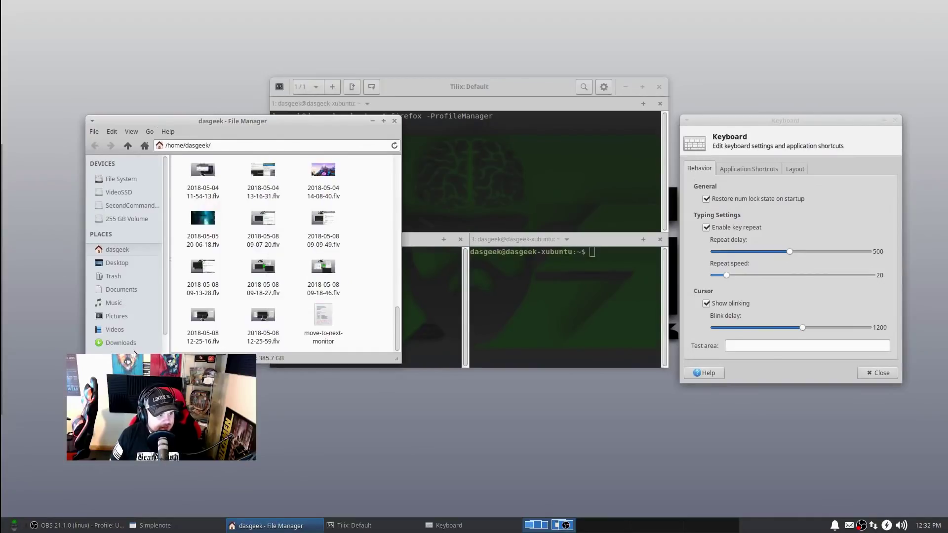
{"action": "left_click", "coordinate": [320, 334]}
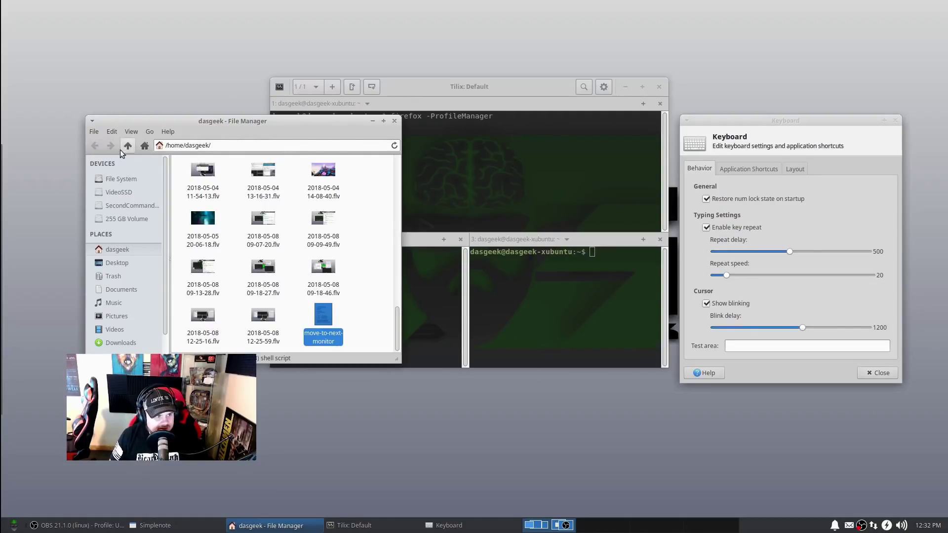
{"action": "right_click", "coordinate": [325, 332]}
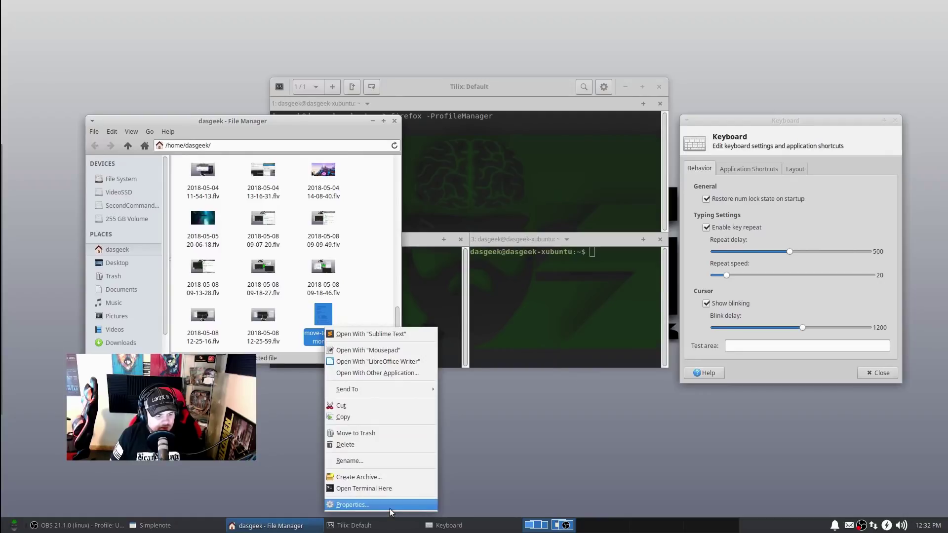
{"action": "left_click", "coordinate": [356, 507]}
{"action": "left_click", "coordinate": [205, 134]}
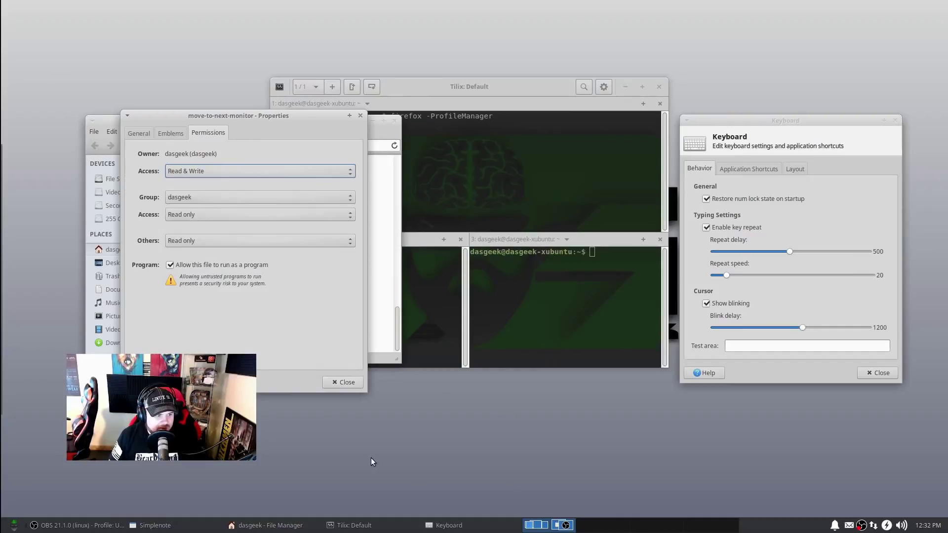
{"action": "left_click", "coordinate": [340, 382]}
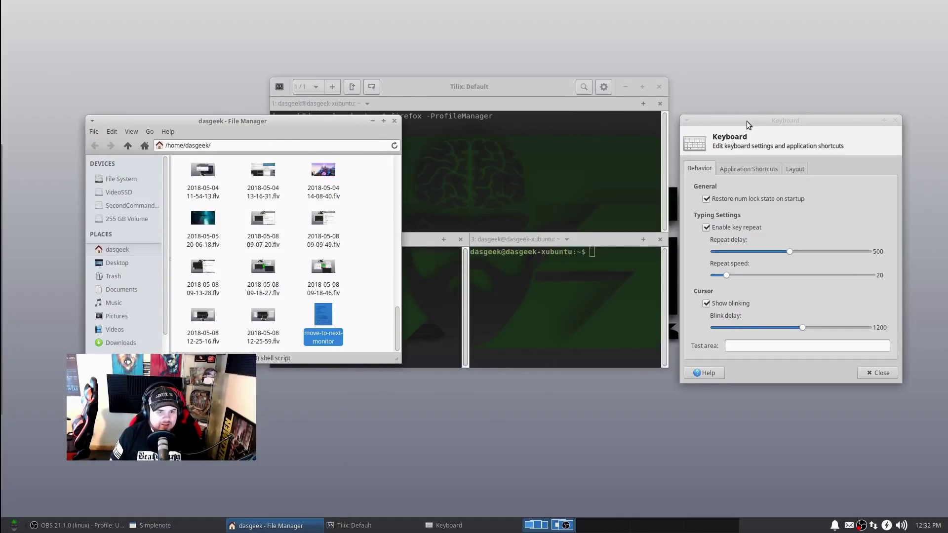
Step: Find the move-to-next-monitor Ctrl+Alt+N entry under Keyboard's Application Shortcuts
{"action": "left_click_drag", "start_coordinate": [747, 125], "coordinate": [491, 130]}
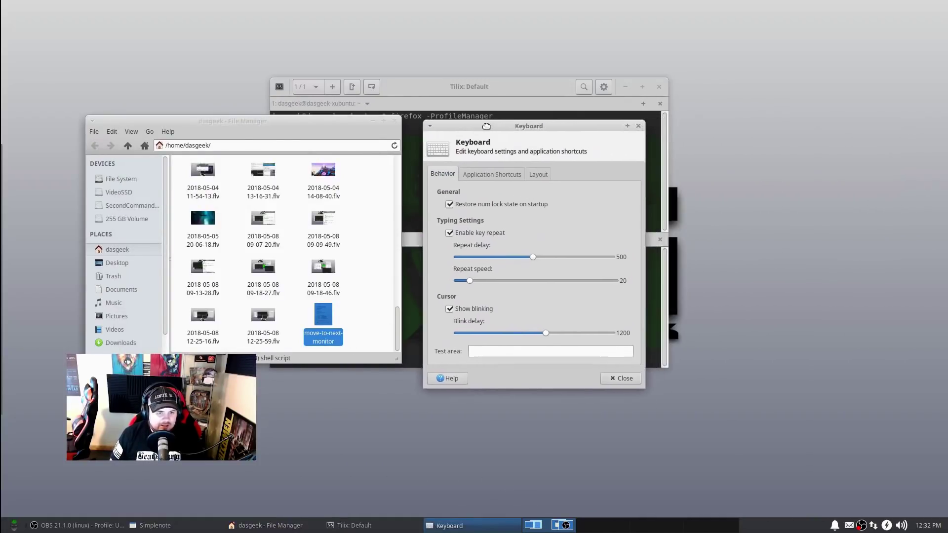
{"action": "left_click", "coordinate": [15, 525]}
{"action": "type", "text": "ke"}
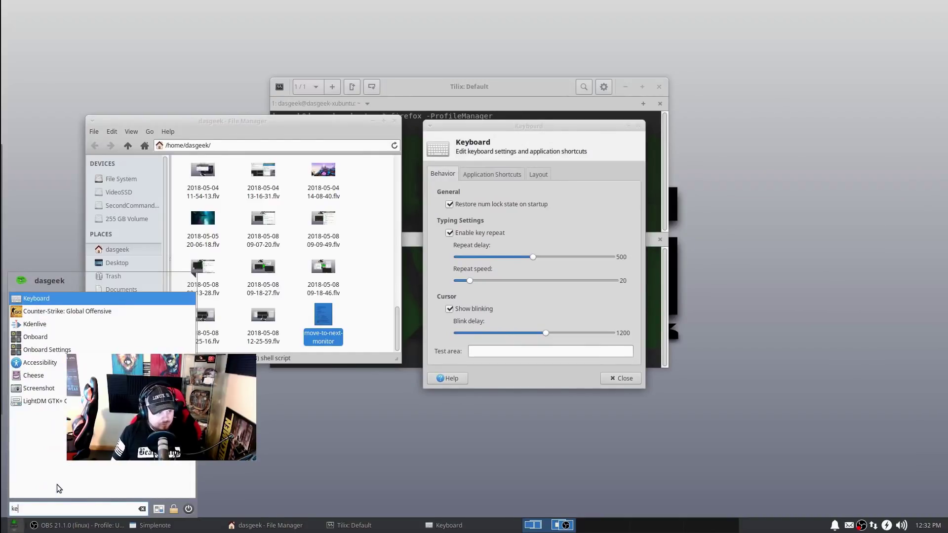
{"action": "left_click", "coordinate": [516, 121]}
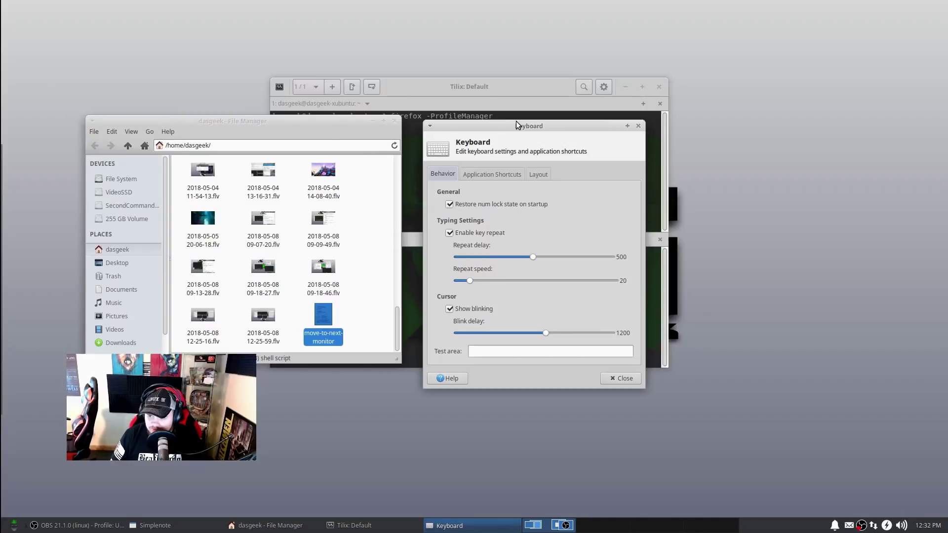
{"action": "left_click", "coordinate": [499, 176]}
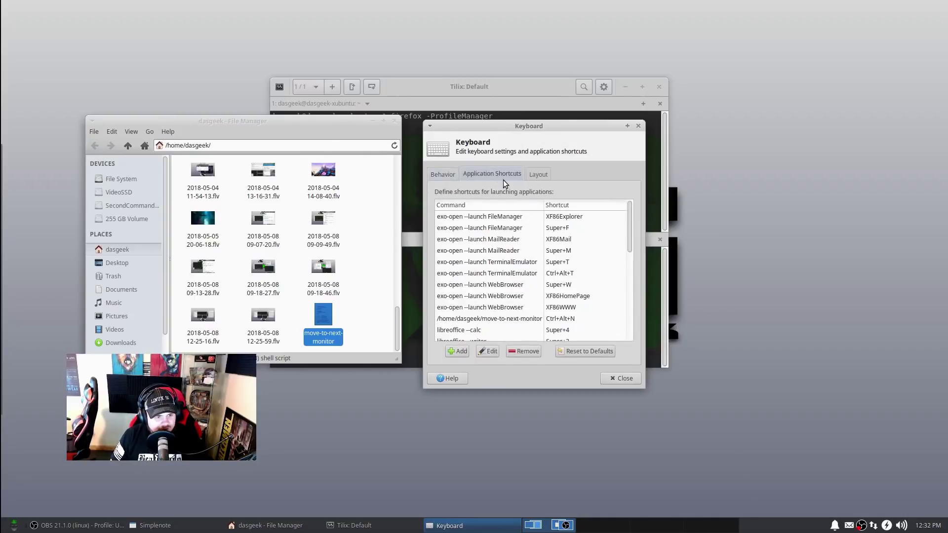
{"action": "left_click", "coordinate": [528, 319]}
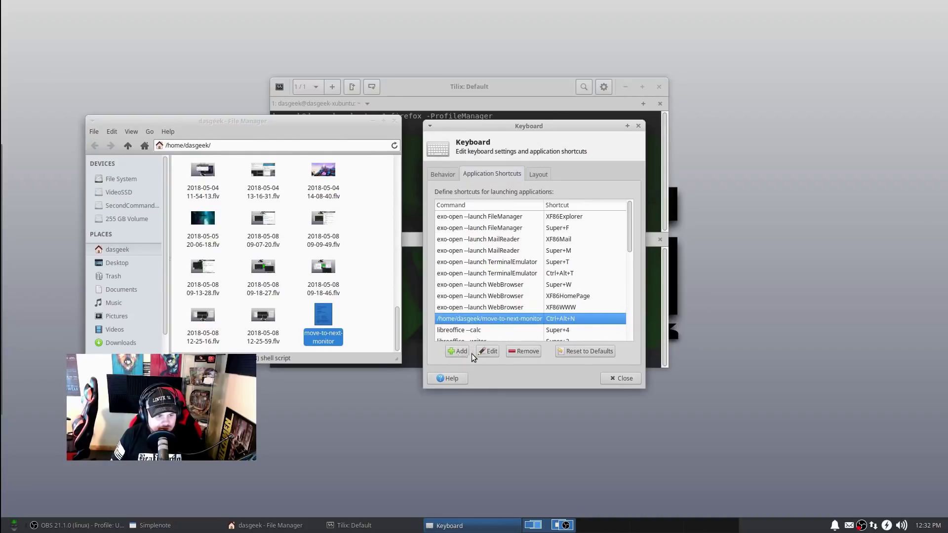
Step: Cancel the Add shortcut dialog without binding anything, then close Keyboard settings
{"action": "left_click", "coordinate": [458, 353]}
{"action": "left_click", "coordinate": [596, 276]}
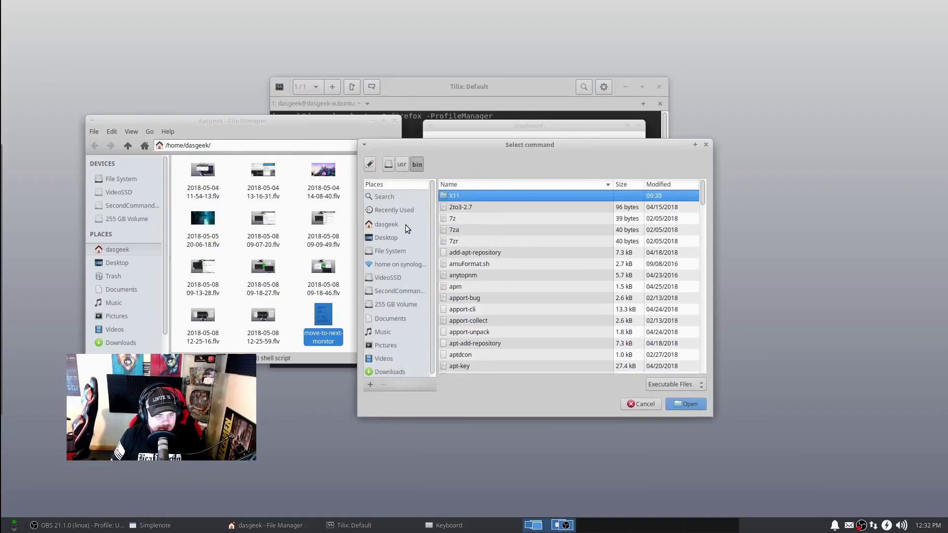
{"action": "left_click", "coordinate": [641, 403]}
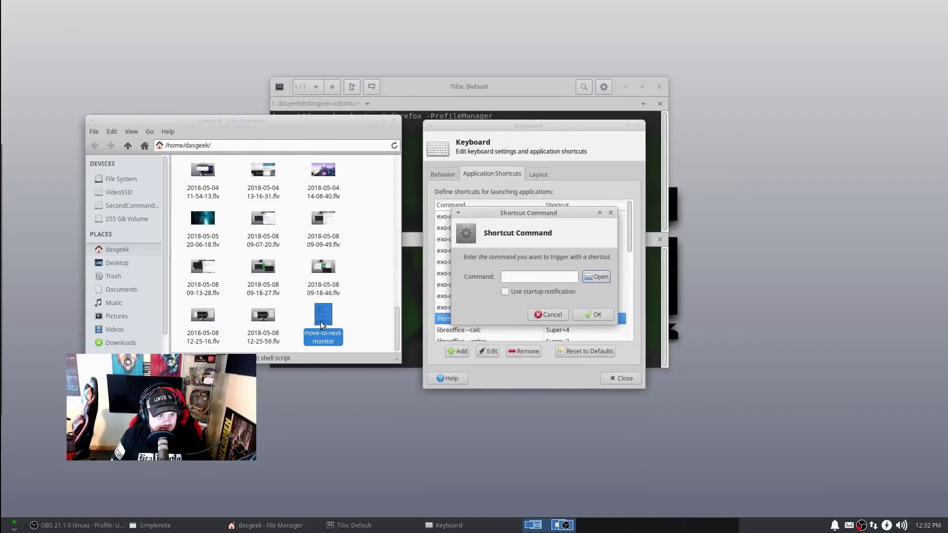
{"action": "left_click", "coordinate": [582, 313]}
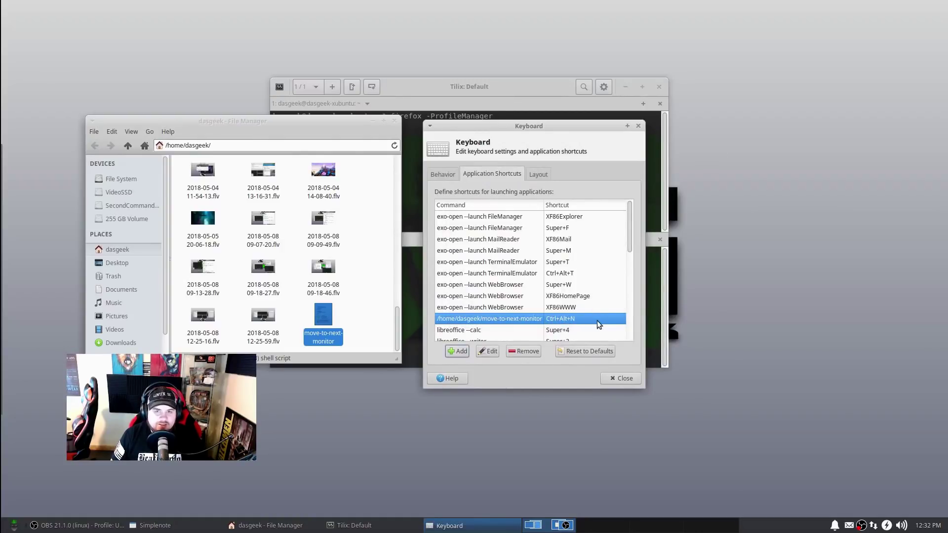
{"action": "left_click", "coordinate": [620, 377]}
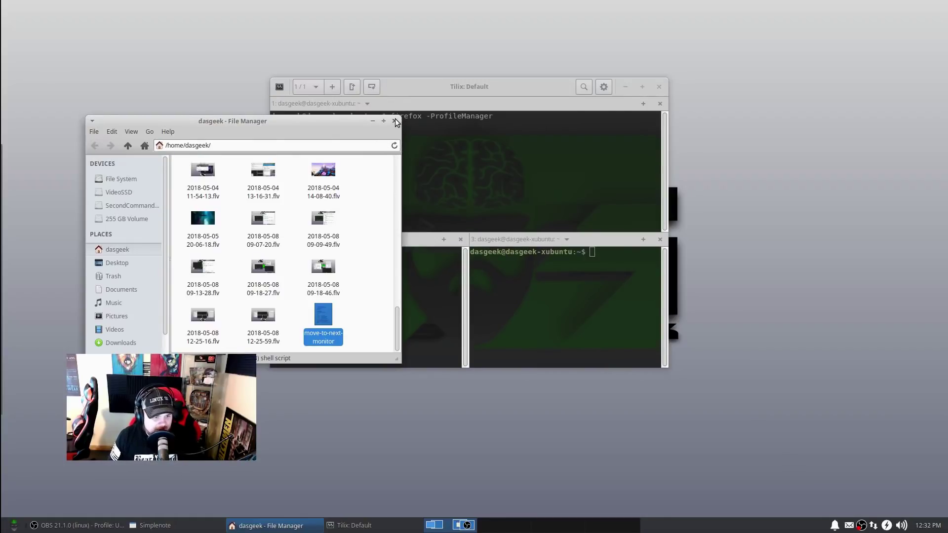
Step: Close the file manager and drag the Whisker menu's corner until it is narrower and slightly taller, then reopen it
{"action": "left_click", "coordinate": [395, 121]}
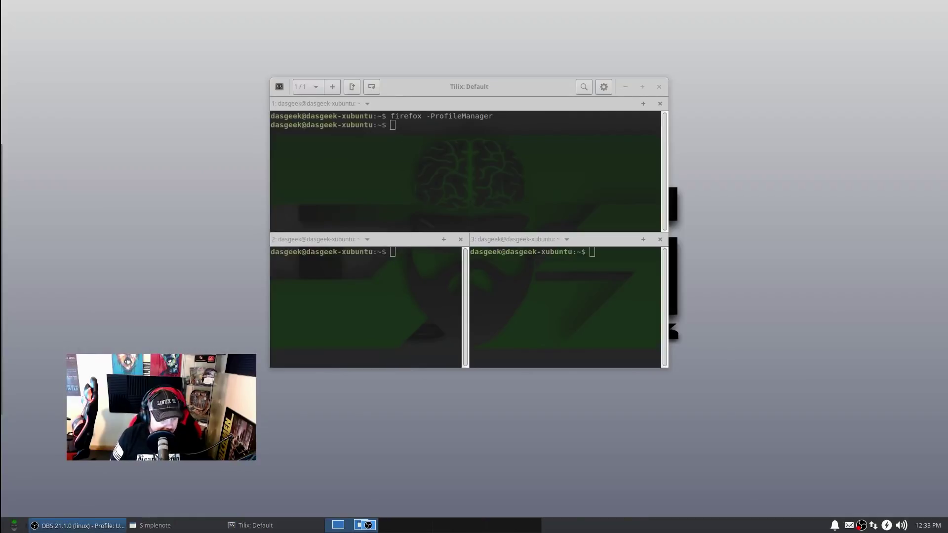
{"action": "left_click", "coordinate": [6, 527]}
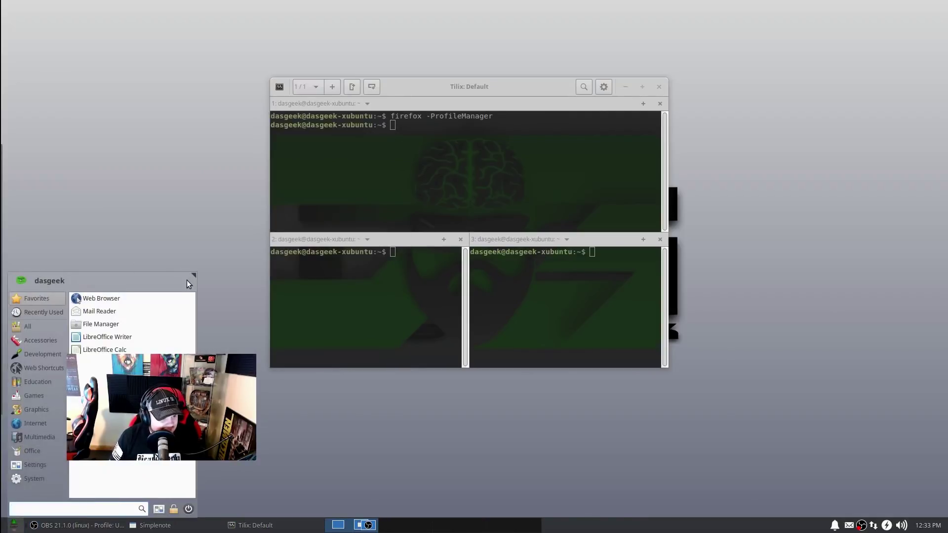
{"action": "mouse_move", "coordinate": [192, 280]}
{"action": "left_mouse_down"}
{"action": "mouse_move", "coordinate": [159, 307]}
{"action": "mouse_move", "coordinate": [169, 319]}
{"action": "mouse_move", "coordinate": [205, 277]}
{"action": "mouse_move", "coordinate": [189, 262]}
{"action": "mouse_move", "coordinate": [179, 300]}
{"action": "mouse_move", "coordinate": [180, 273]}
{"action": "mouse_move", "coordinate": [179, 286]}
{"action": "left_mouse_up"}
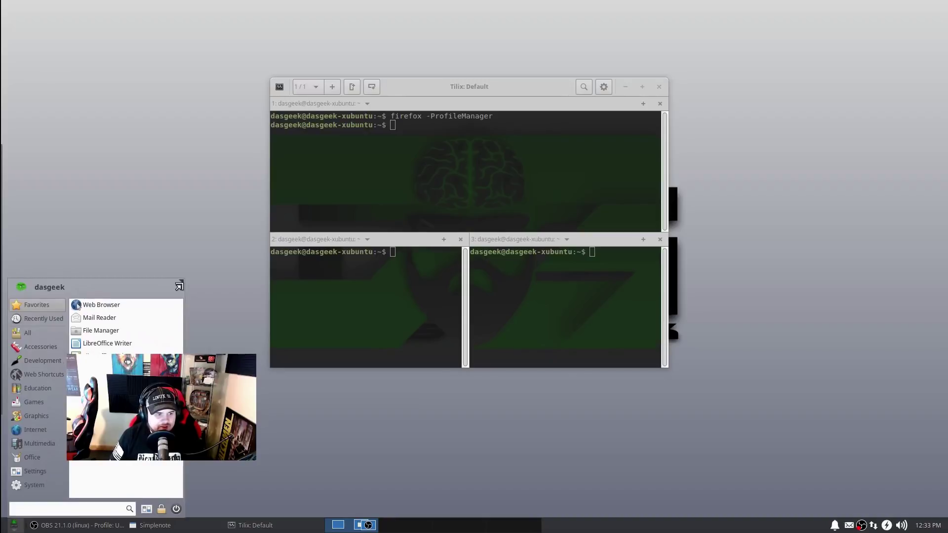
{"action": "mouse_move", "coordinate": [179, 286]}
{"action": "left_mouse_down"}
{"action": "mouse_move", "coordinate": [167, 302]}
{"action": "mouse_move", "coordinate": [177, 351]}
{"action": "mouse_move", "coordinate": [178, 274]}
{"action": "mouse_move", "coordinate": [173, 298]}
{"action": "mouse_move", "coordinate": [146, 191]}
{"action": "mouse_move", "coordinate": [175, 201]}
{"action": "mouse_move", "coordinate": [260, 276]}
{"action": "mouse_move", "coordinate": [151, 275]}
{"action": "mouse_move", "coordinate": [172, 275]}
{"action": "left_mouse_up"}
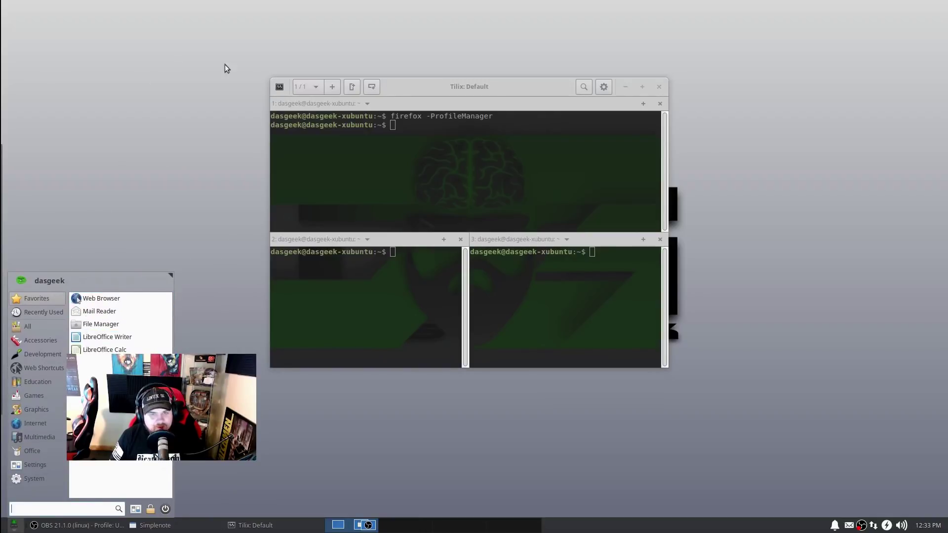
{"action": "left_click", "coordinate": [174, 126]}
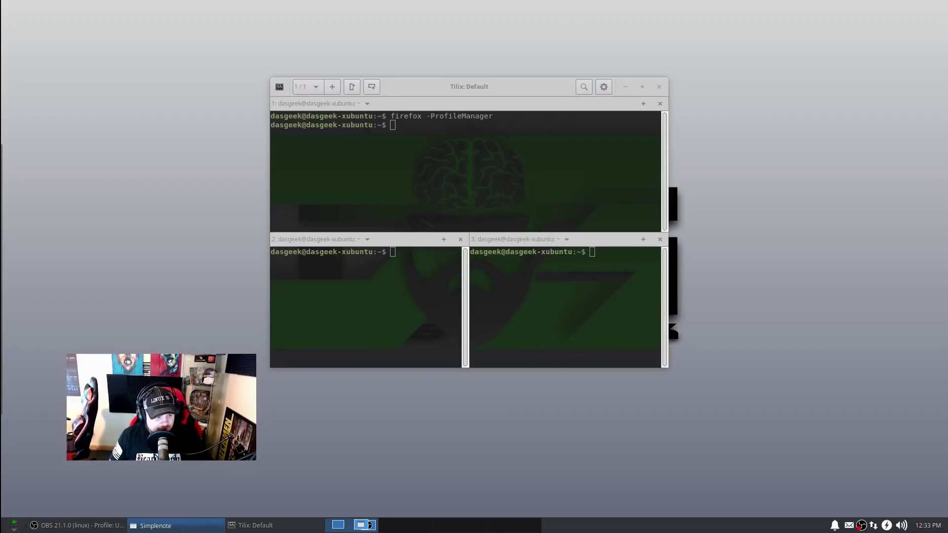
{"action": "left_click", "coordinate": [14, 525]}
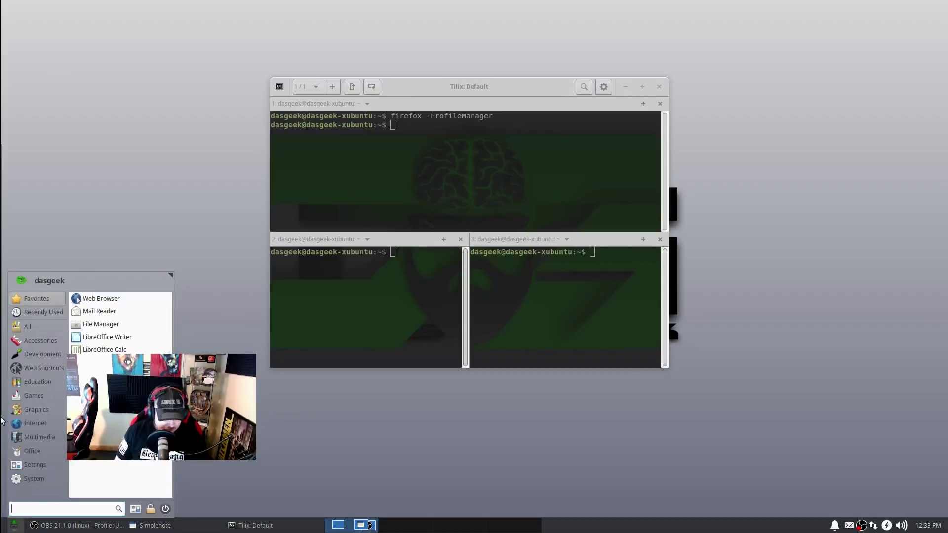
Step: Launch Menu Editor by searching 'menu' in Whisker, and check the menu's categories
{"action": "type", "text": "menu"}
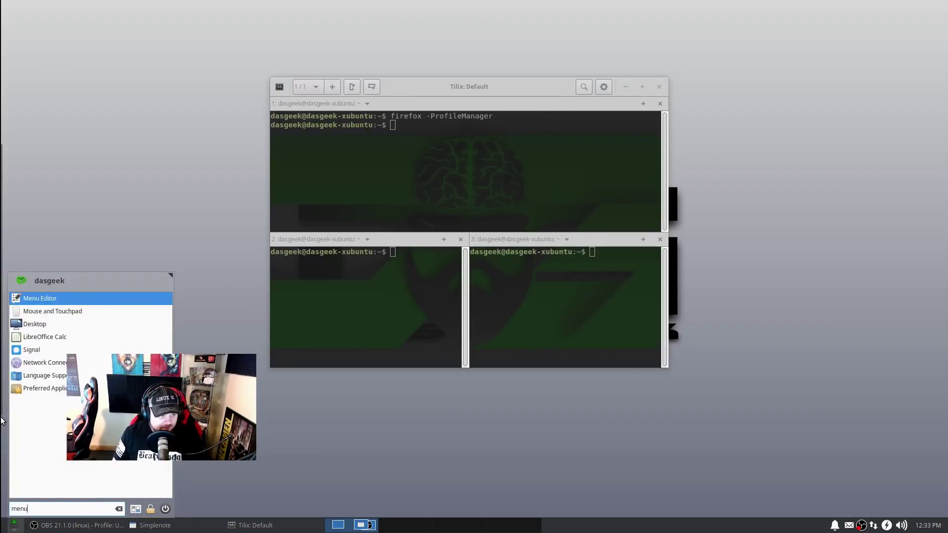
{"action": "left_click", "coordinate": [90, 301]}
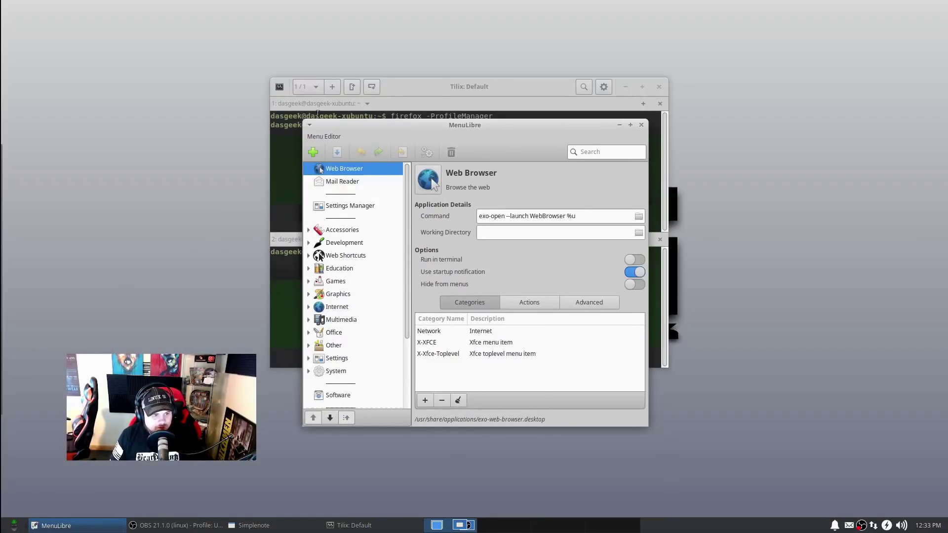
{"action": "scroll", "coordinate": [330, 323], "scroll_direction": "down", "scroll_amount": 3}
{"action": "scroll", "coordinate": [340, 314], "scroll_direction": "up", "scroll_amount": 3}
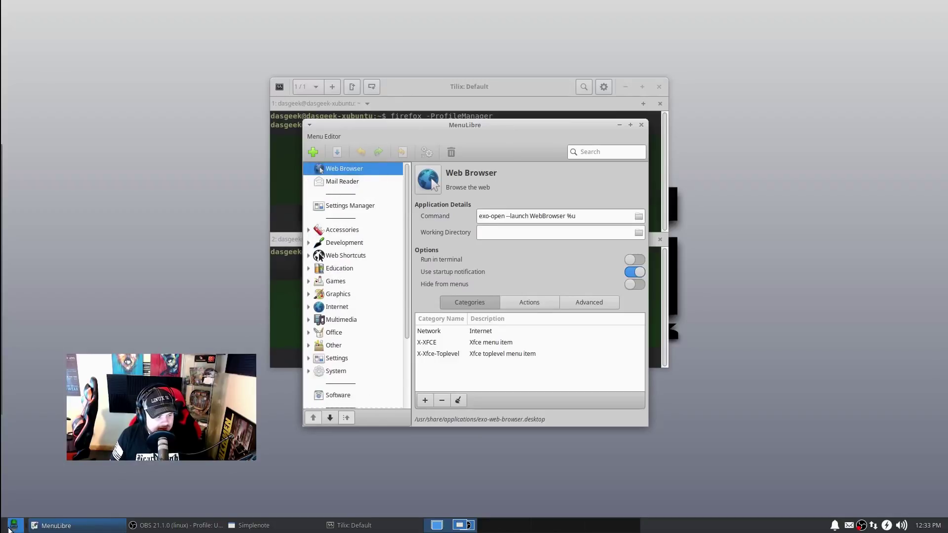
{"action": "left_click", "coordinate": [14, 524]}
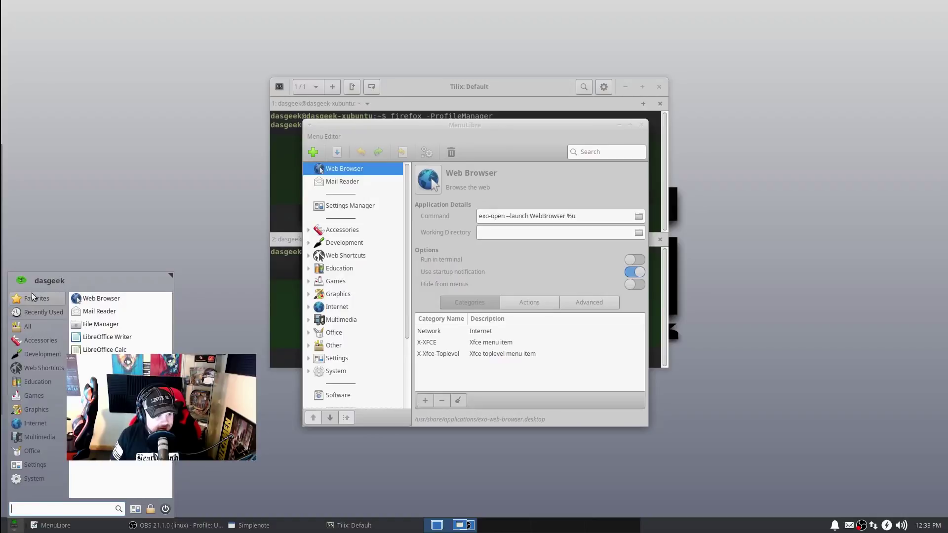
{"action": "mouse_move", "coordinate": [38, 363]}
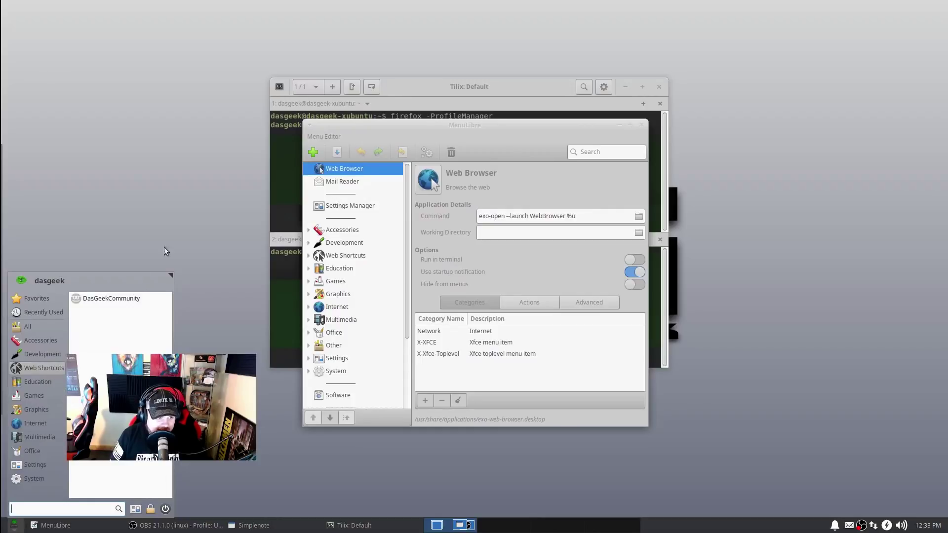
{"action": "left_click", "coordinate": [383, 291]}
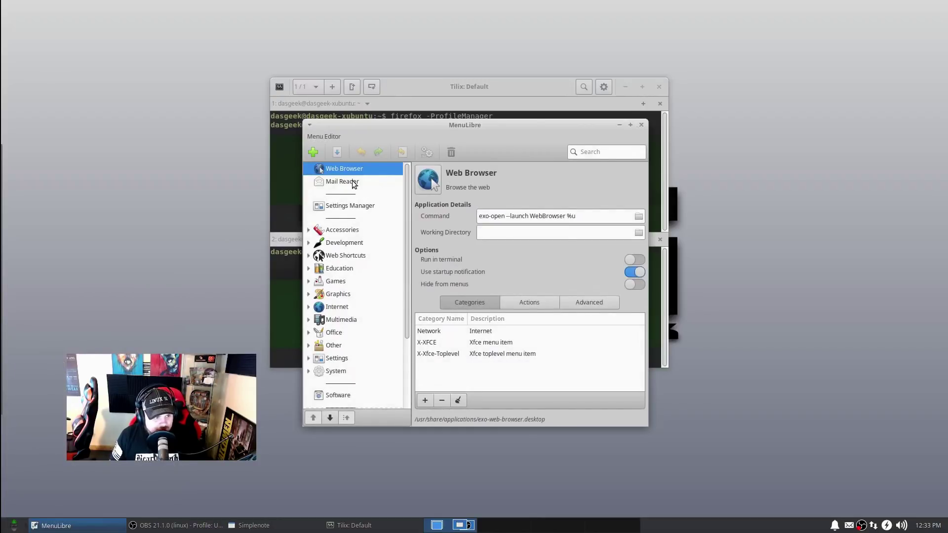
{"action": "left_click", "coordinate": [312, 152]}
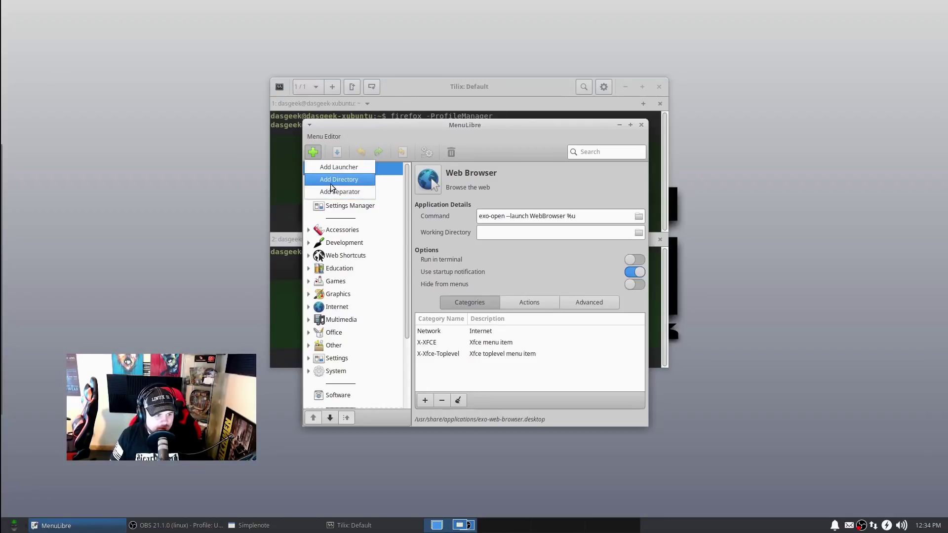
{"action": "left_click", "coordinate": [339, 256]}
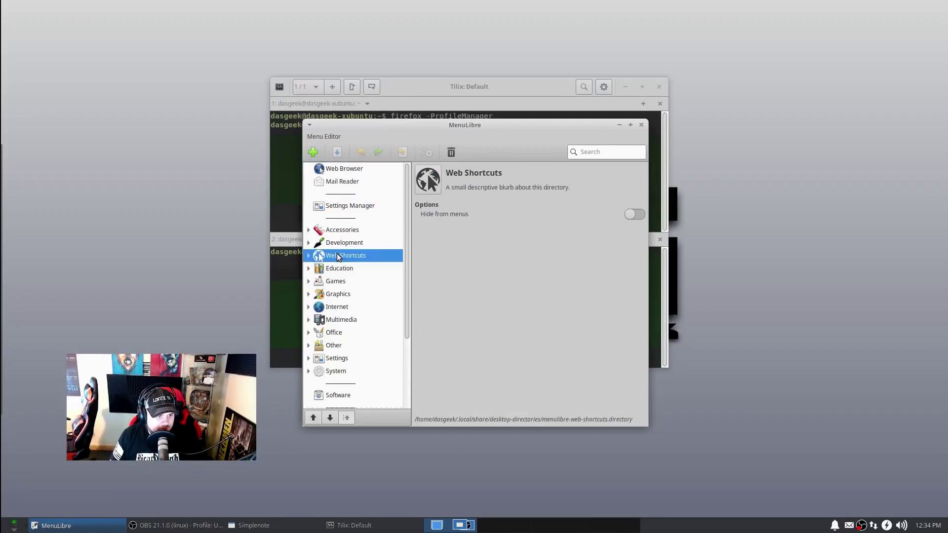
{"action": "left_click", "coordinate": [312, 152]}
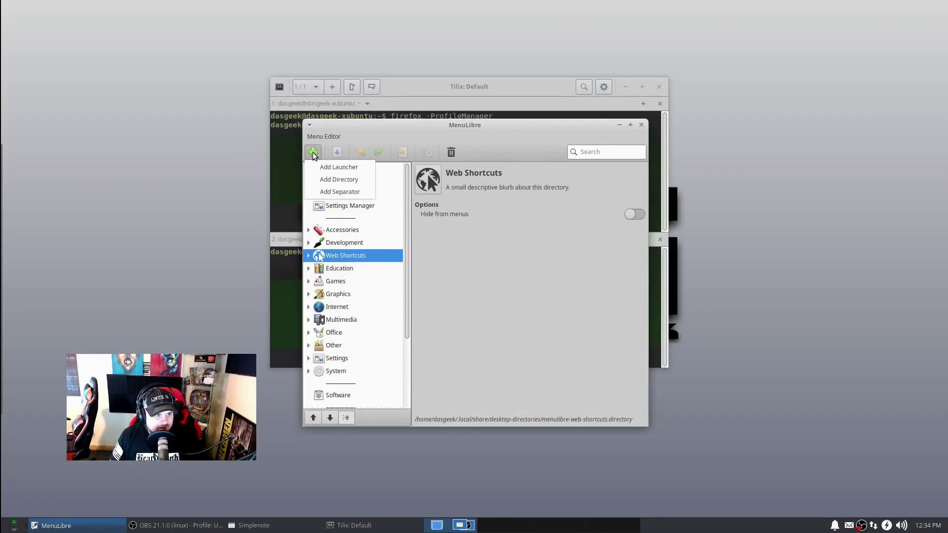
{"action": "left_click", "coordinate": [308, 255]}
{"action": "left_click", "coordinate": [348, 272]}
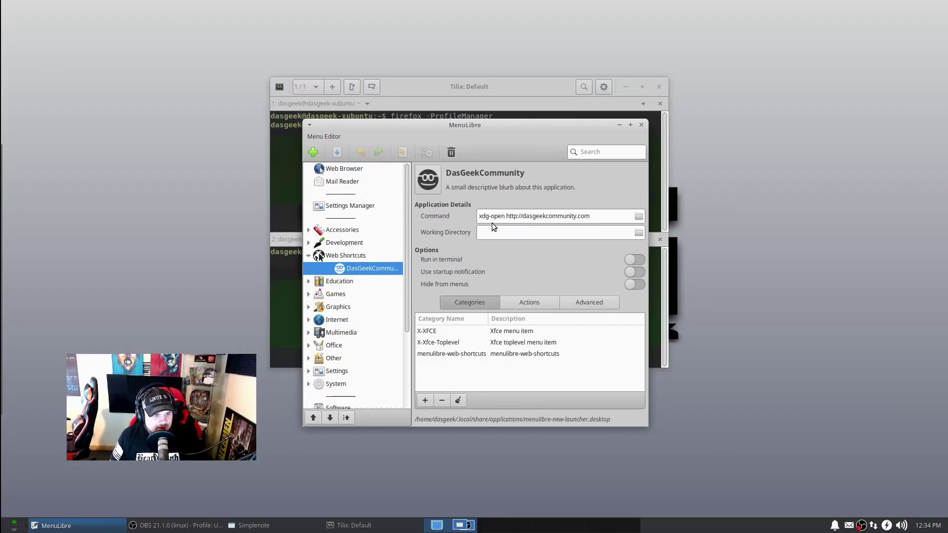
{"action": "left_click", "coordinate": [591, 216]}
{"action": "key", "text": "ctrl+a"}
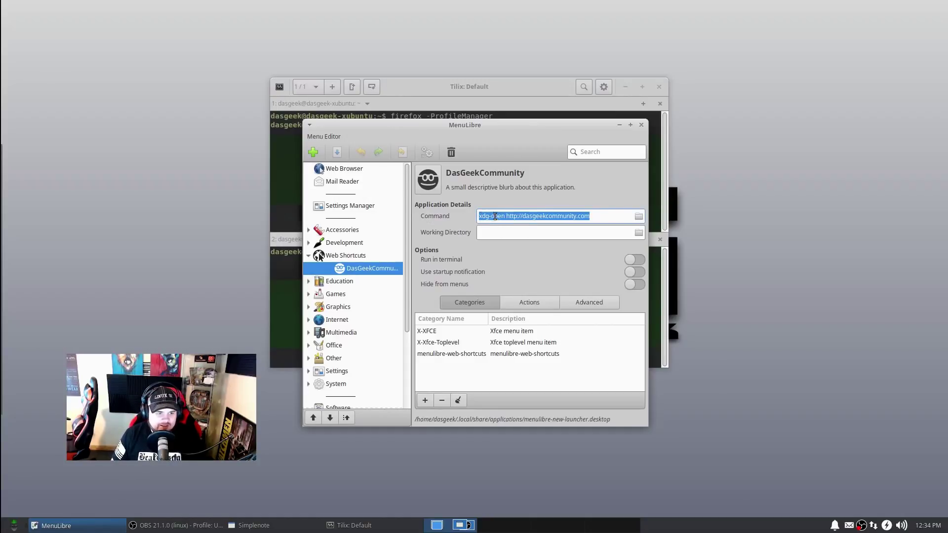
{"action": "left_click", "coordinate": [518, 216]}
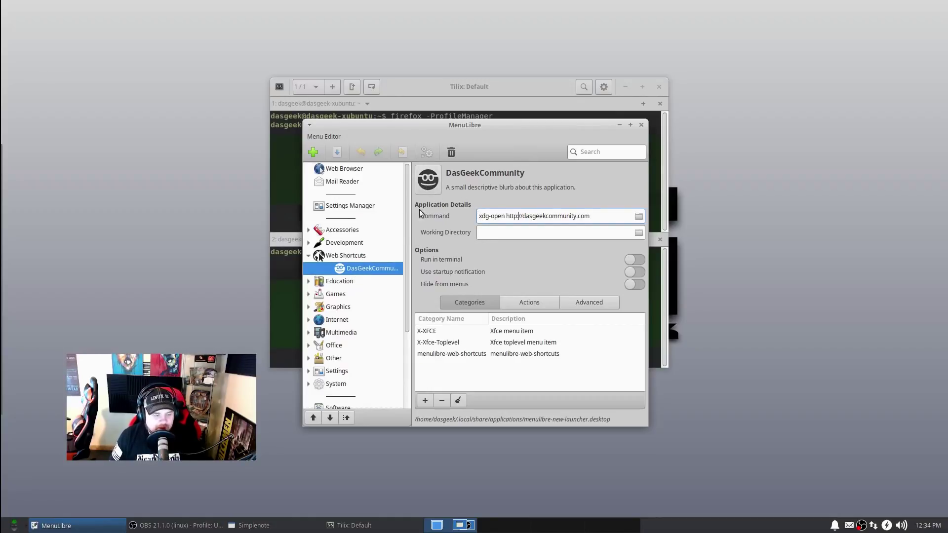
Step: Close MenuLibre and show the Web Shortcuts category in the Whisker menu
{"action": "left_click", "coordinate": [641, 125]}
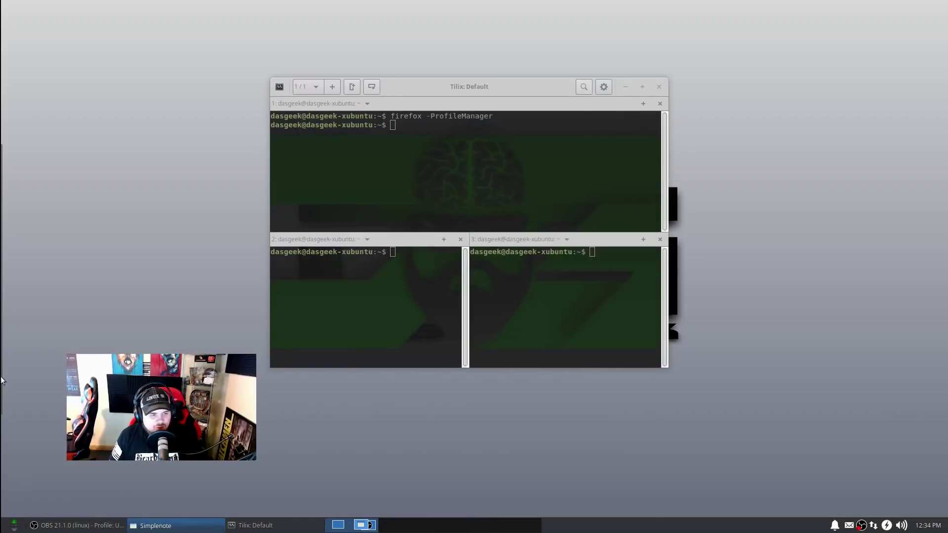
{"action": "left_click", "coordinate": [14, 522]}
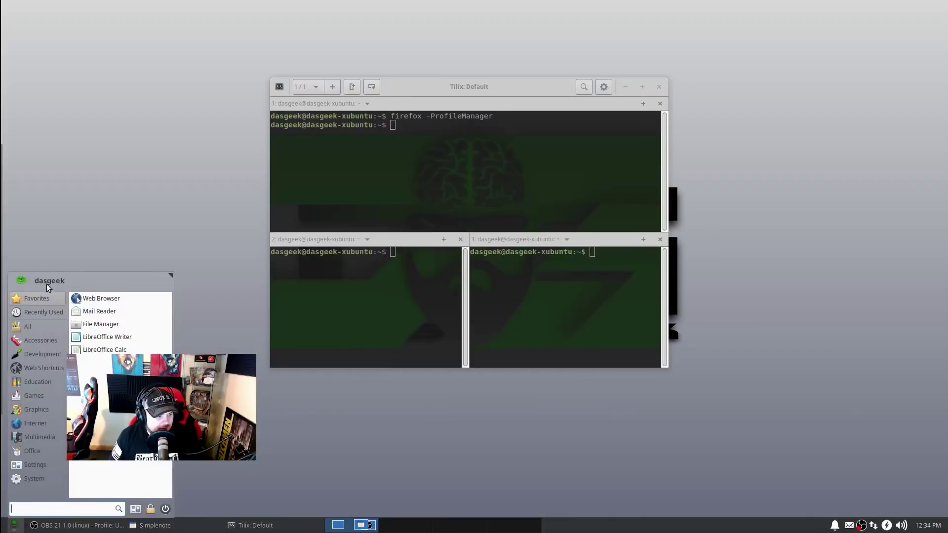
{"action": "left_click", "coordinate": [44, 367]}
Step: Launch DasGeekCommunity to open dasgeekcommunity.com in Firefox, then close Firefox and Tilix
{"action": "left_click", "coordinate": [126, 302]}
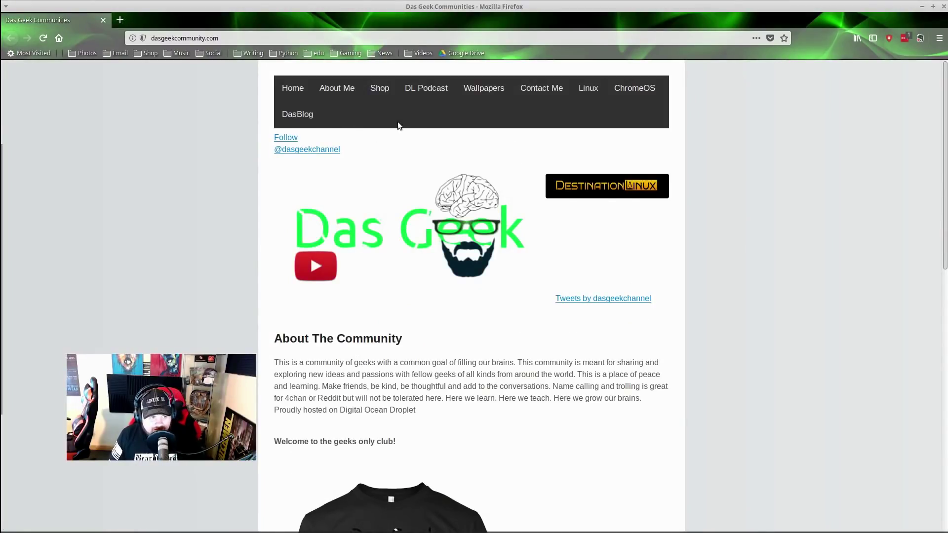
{"action": "left_click", "coordinate": [943, 7]}
{"action": "left_click", "coordinate": [658, 88]}
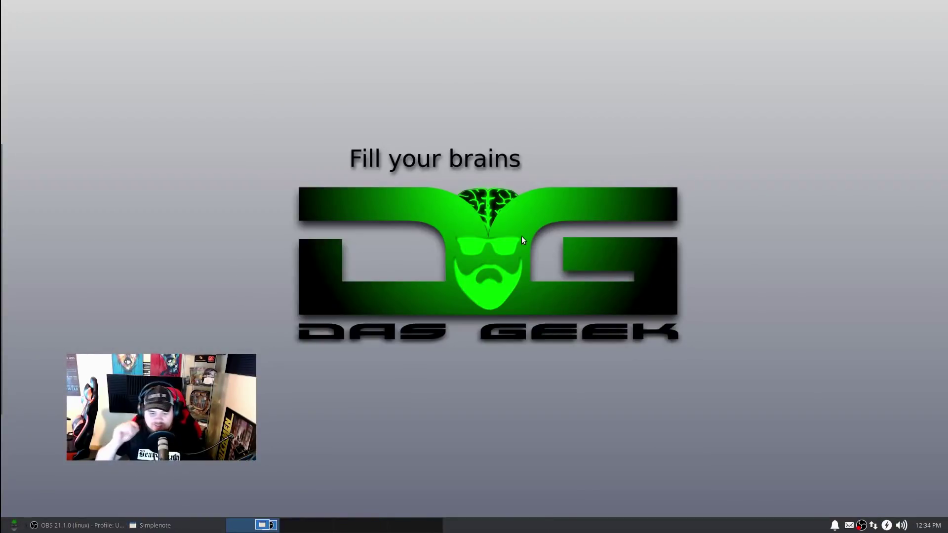
{"action": "mouse_move", "coordinate": [2, 169]}
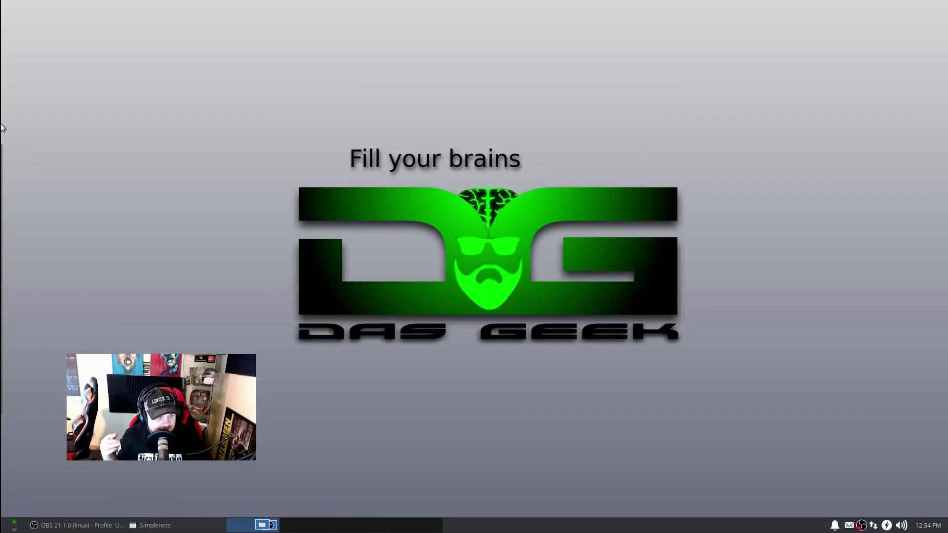